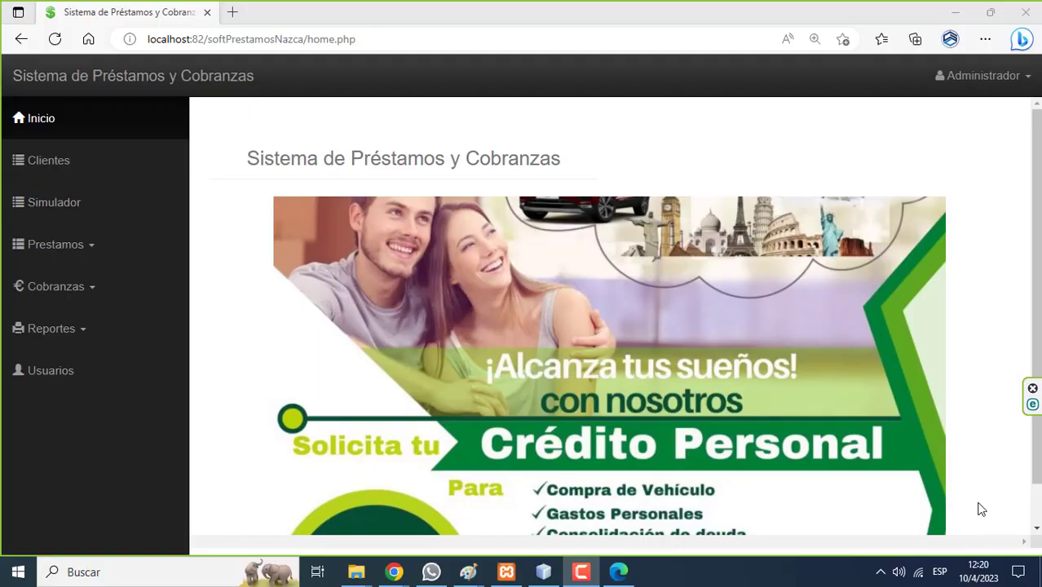
Open the Prestamos loan list and check the first loan's five 1080.00 installments.
left_click(78, 261)
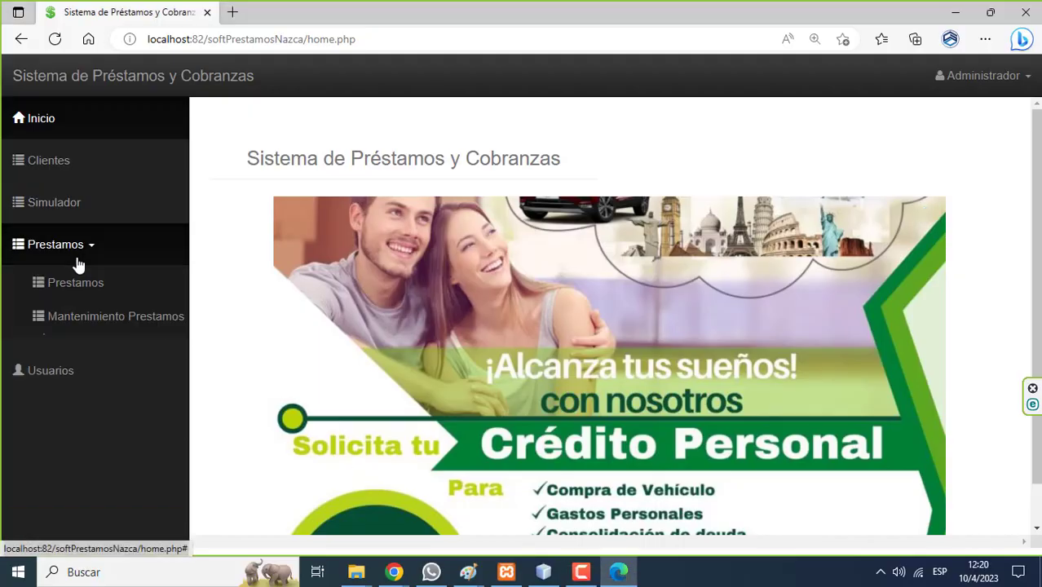
left_click(96, 286)
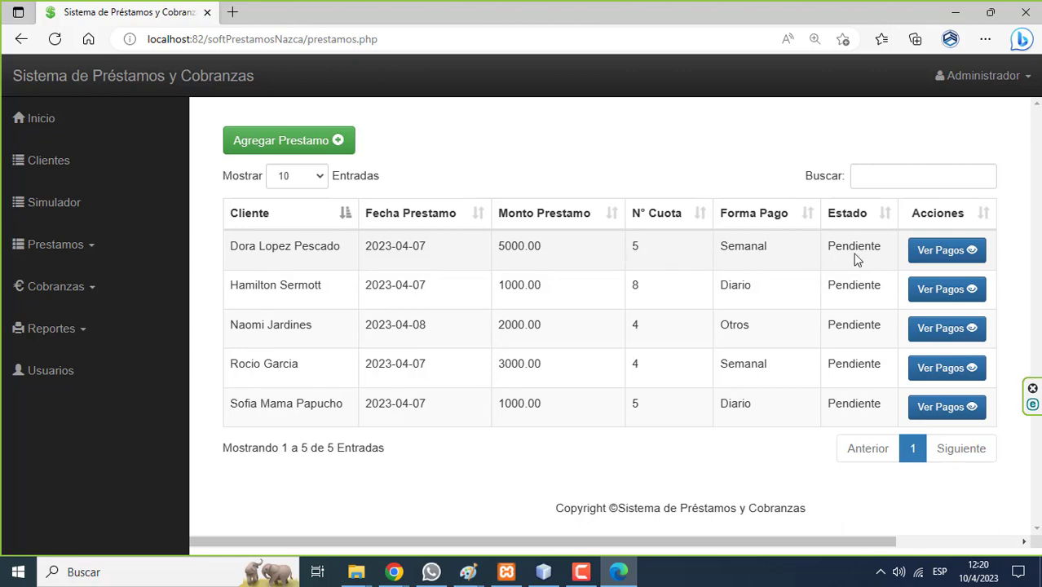
left_click(936, 258)
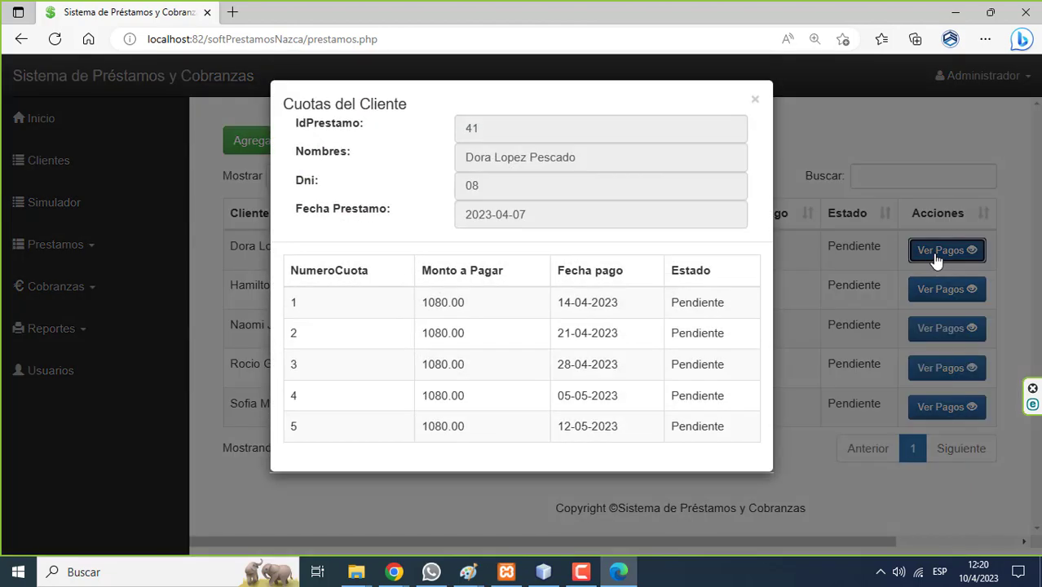
left_click(755, 100)
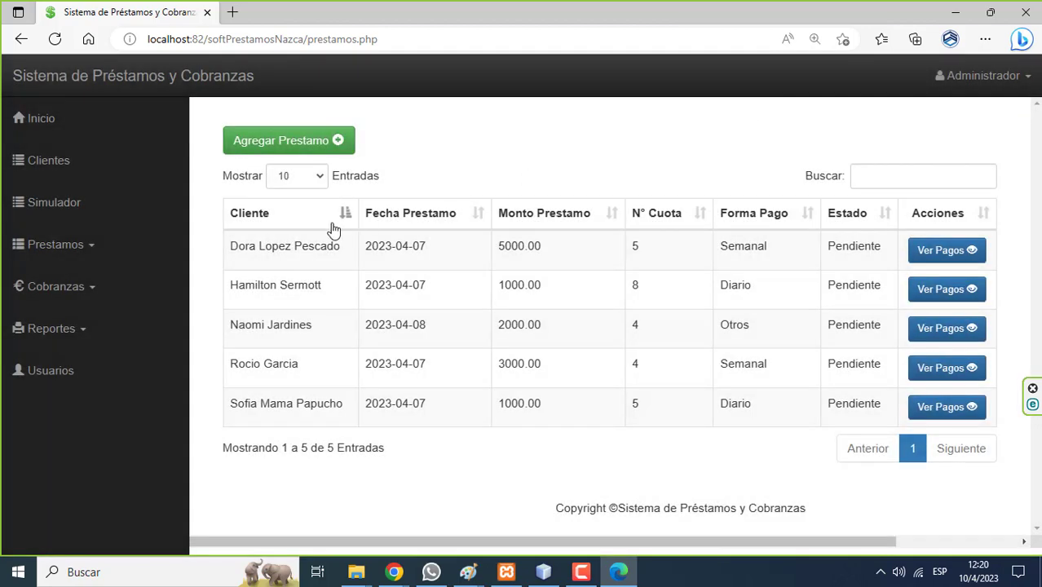
left_click(88, 258)
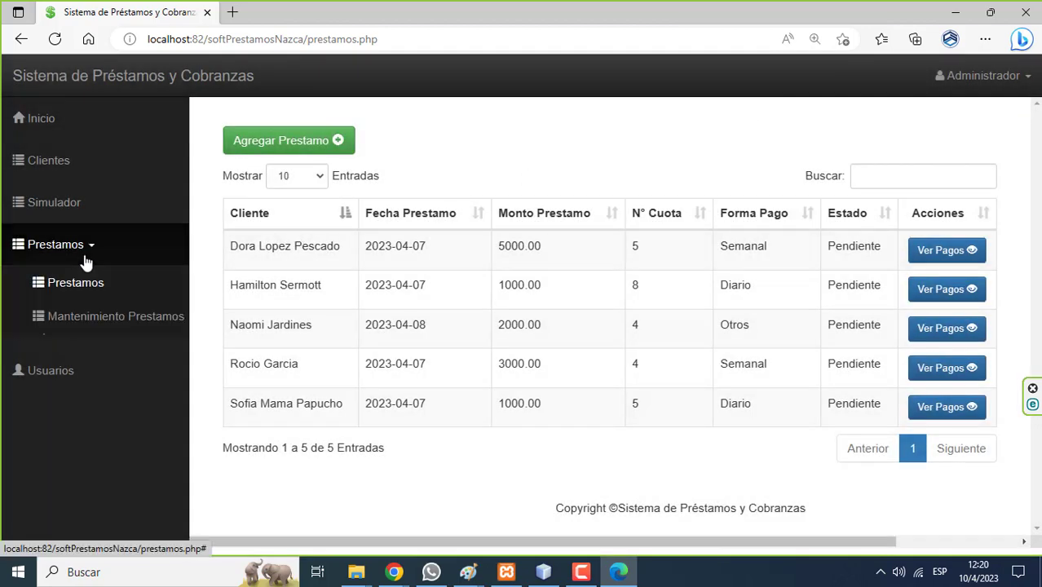
In Mantenimiento Prestamos, set the 5000.00 weekly loan's Nro cuotas to 6 and save.
left_click(90, 318)
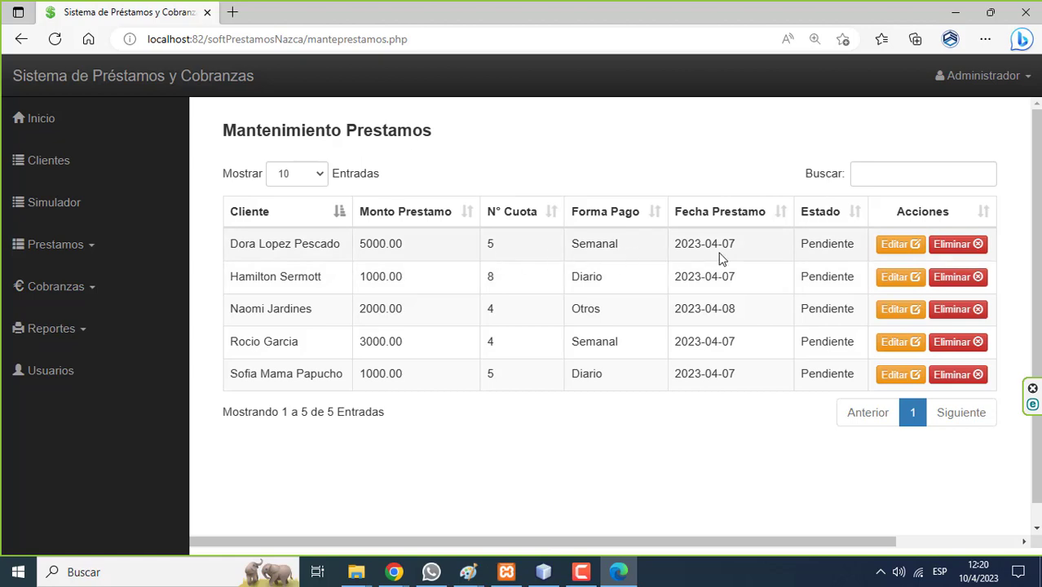
left_click(897, 249)
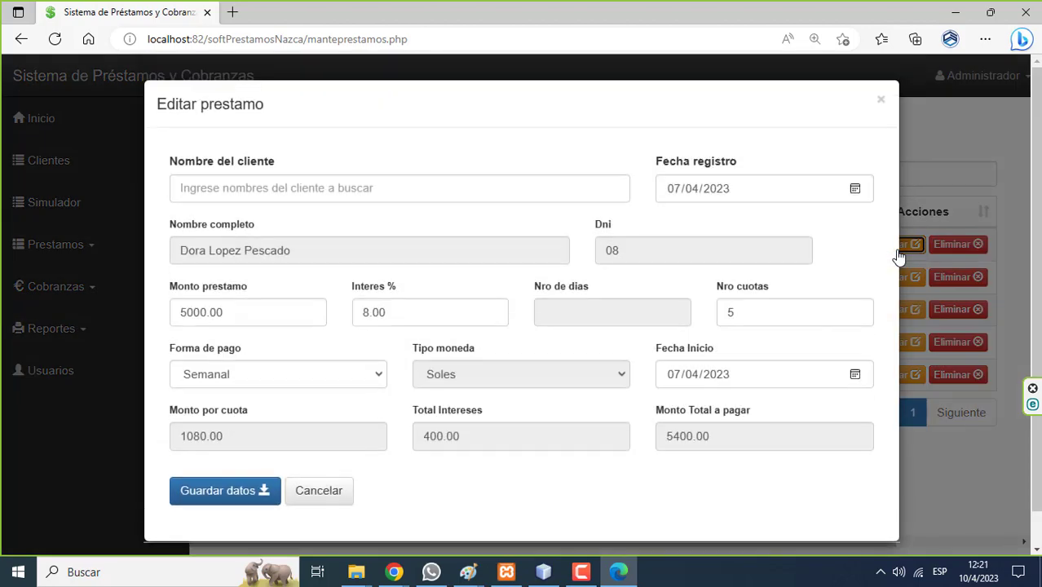
left_click(774, 314)
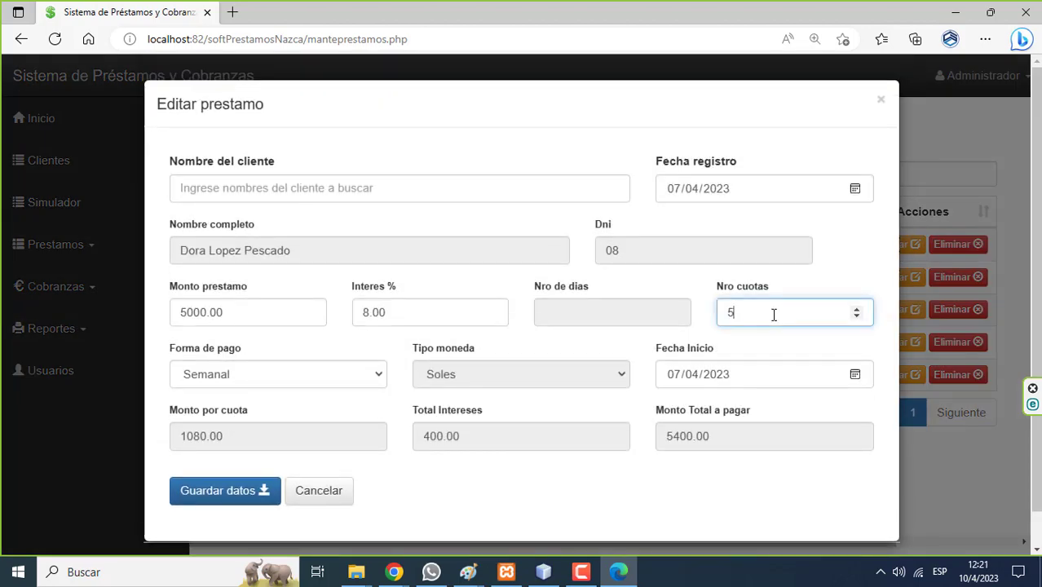
key("BackSpace")
type("6")
left_click(242, 497)
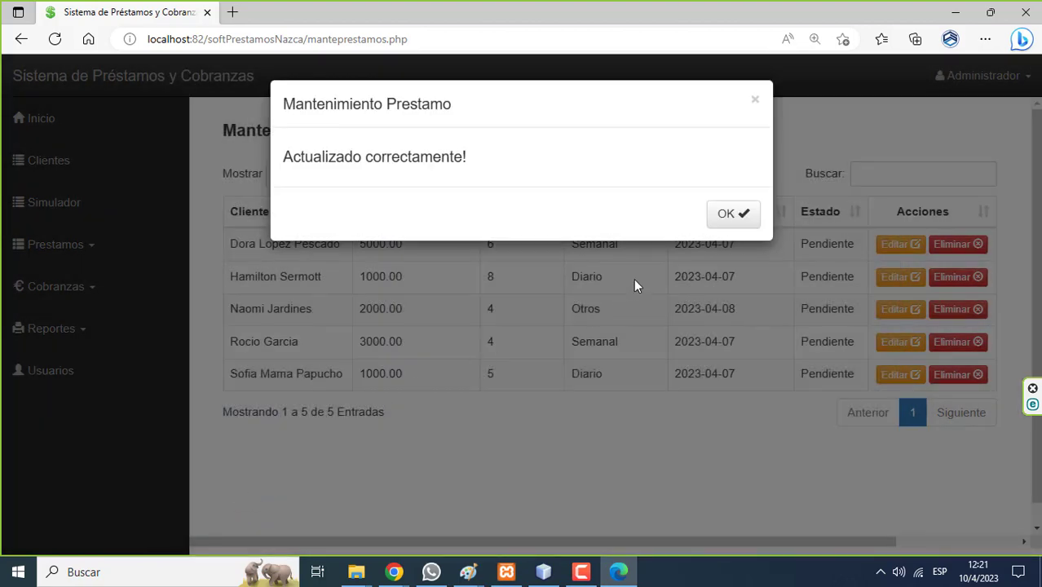
left_click(718, 220)
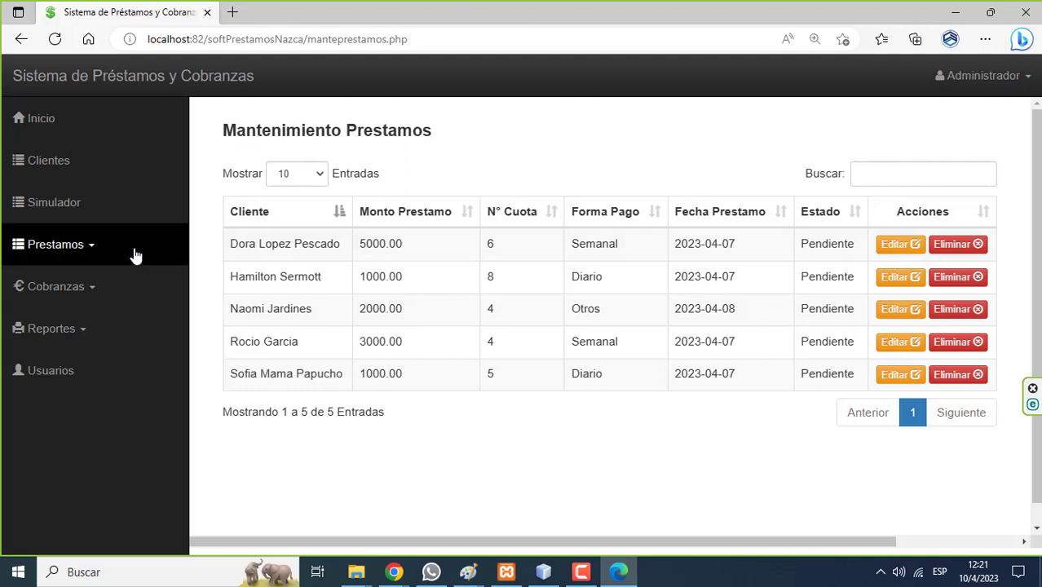
Review the 5000.00 loan's six 900.00 installments and the bottom daily loan's 210.00 schedule.
left_click(79, 245)
left_click(53, 285)
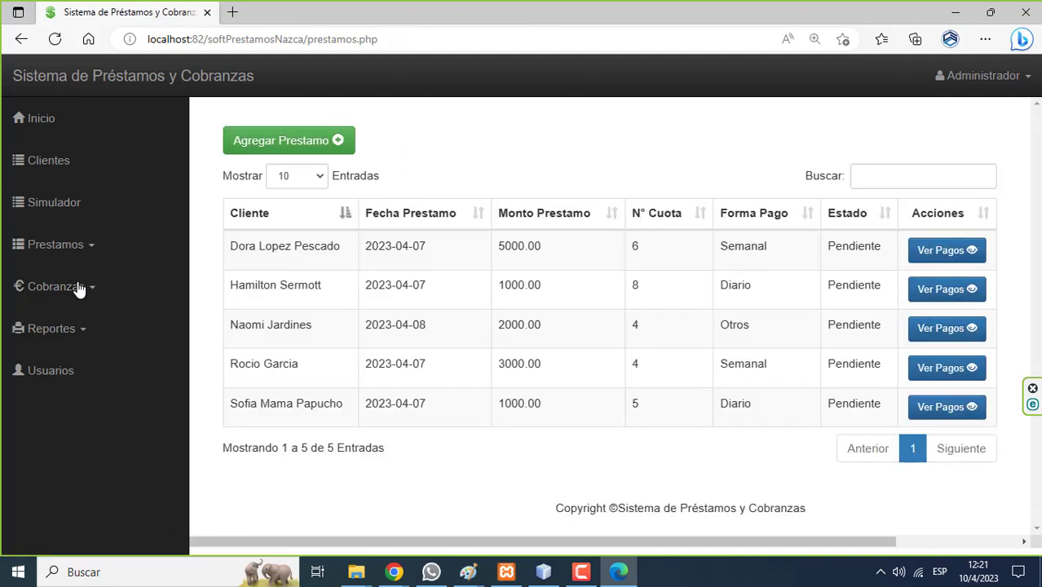
left_click(937, 253)
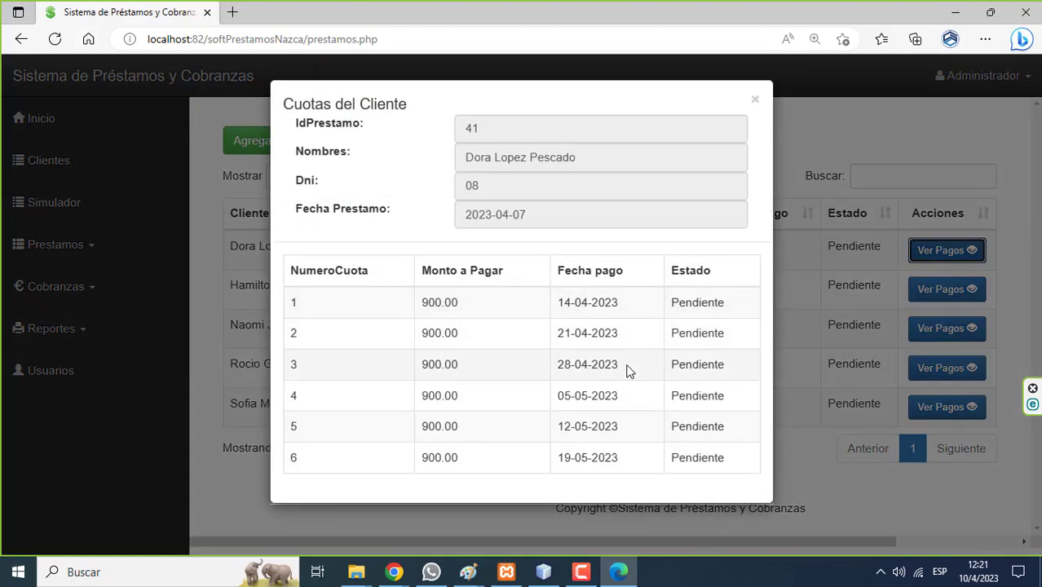
left_click(754, 100)
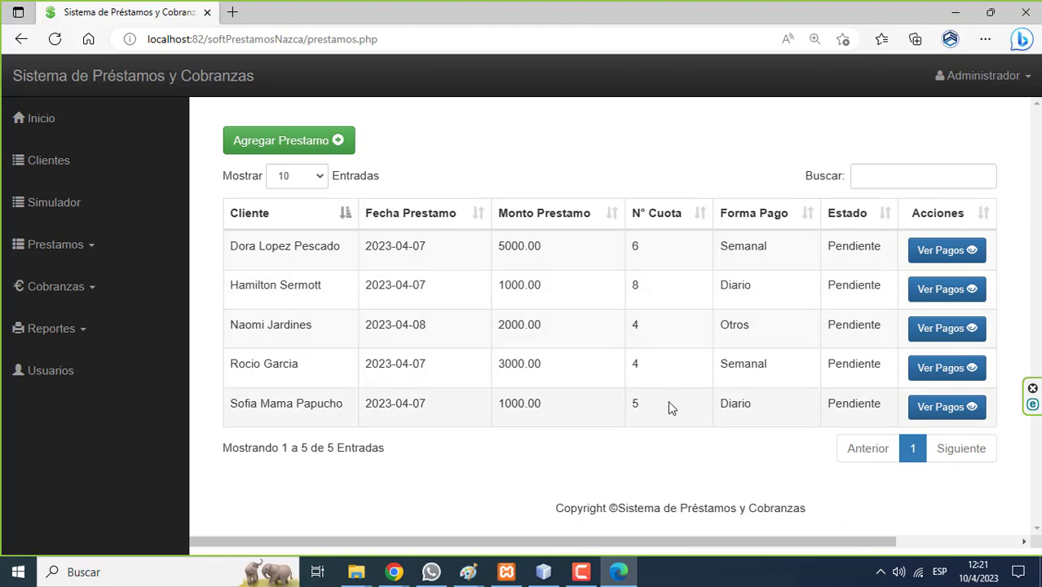
left_click(923, 418)
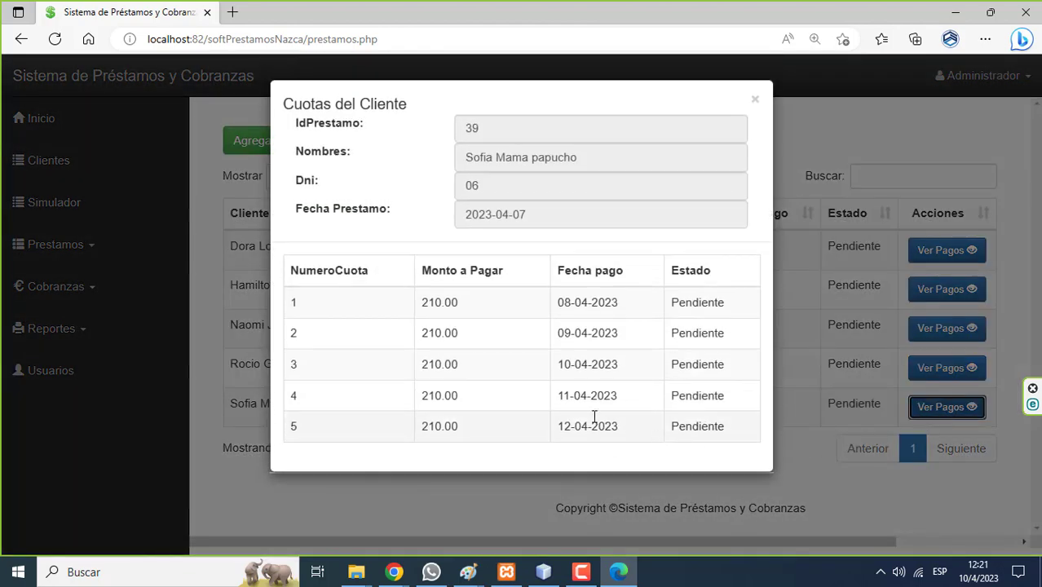
left_click(755, 102)
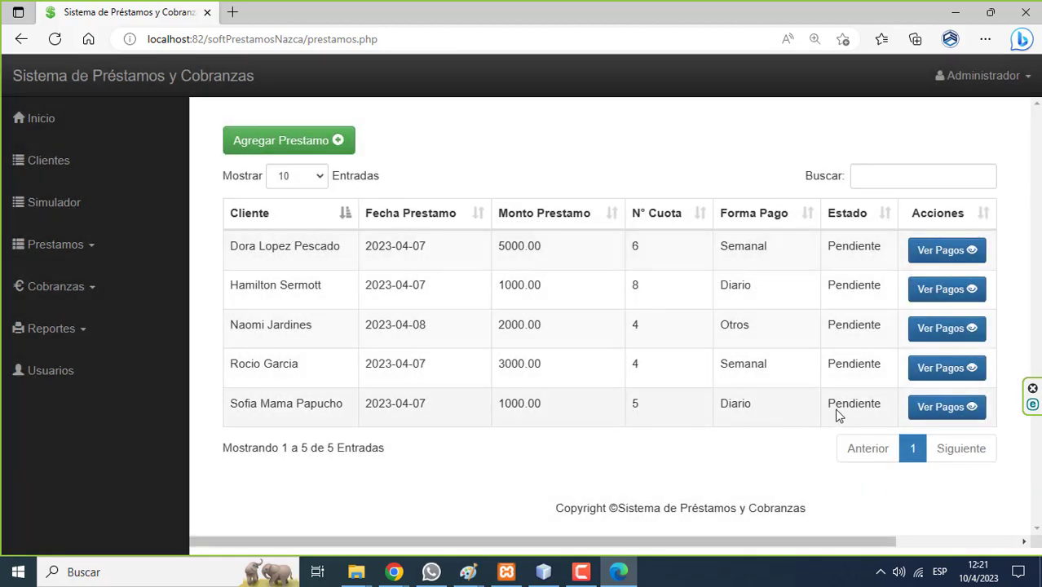
Edit the bottom 1000.00 daily loan and set Nro cuotas to 10.
left_click(53, 260)
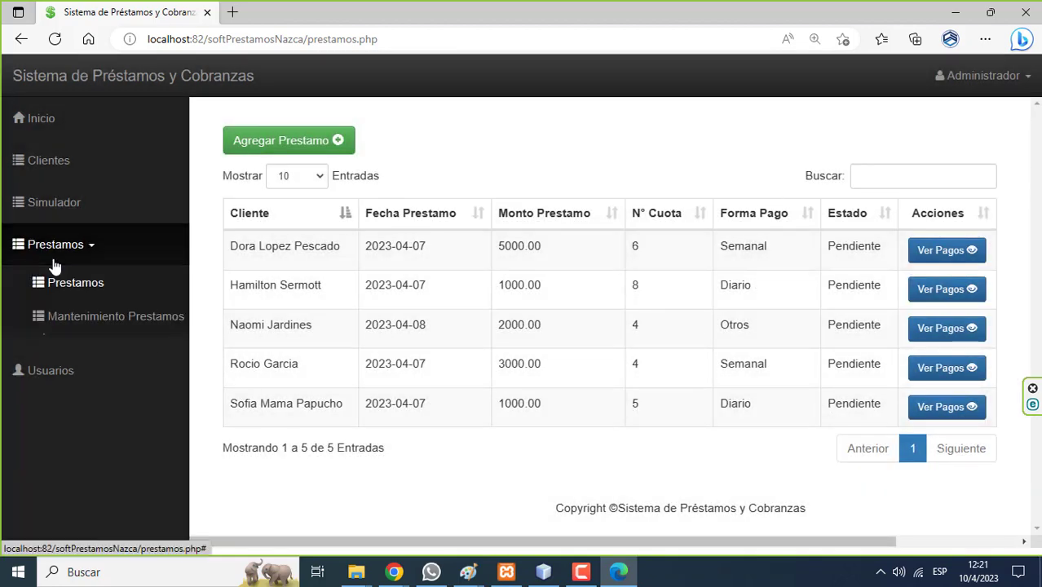
left_click(57, 314)
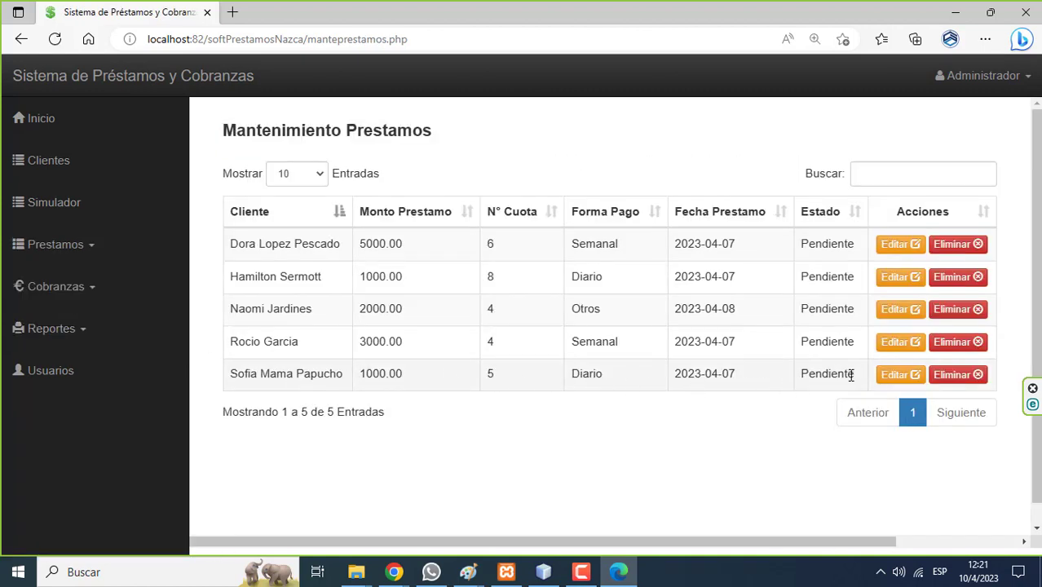
left_click(880, 380)
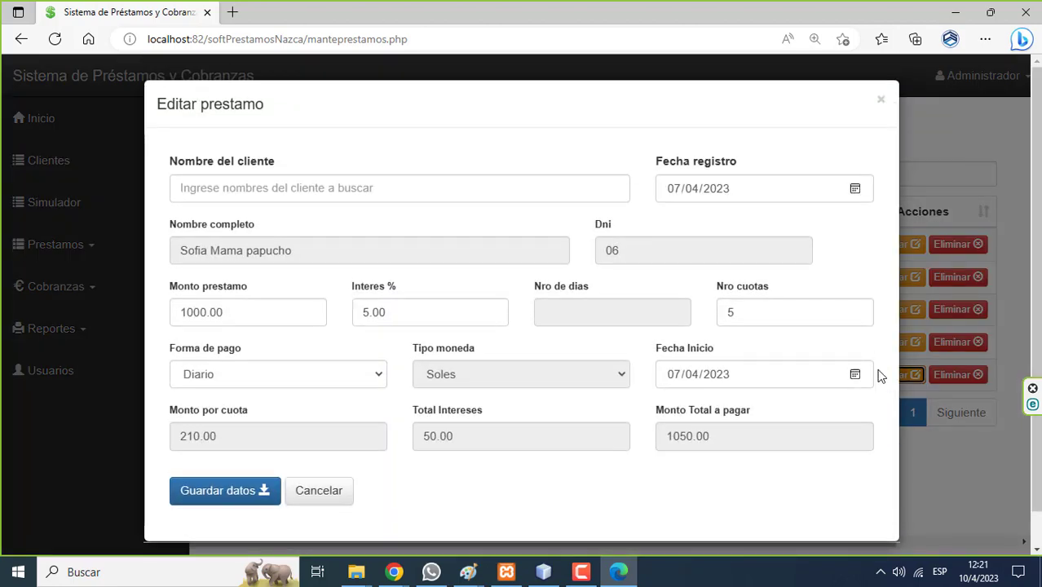
left_click(767, 310)
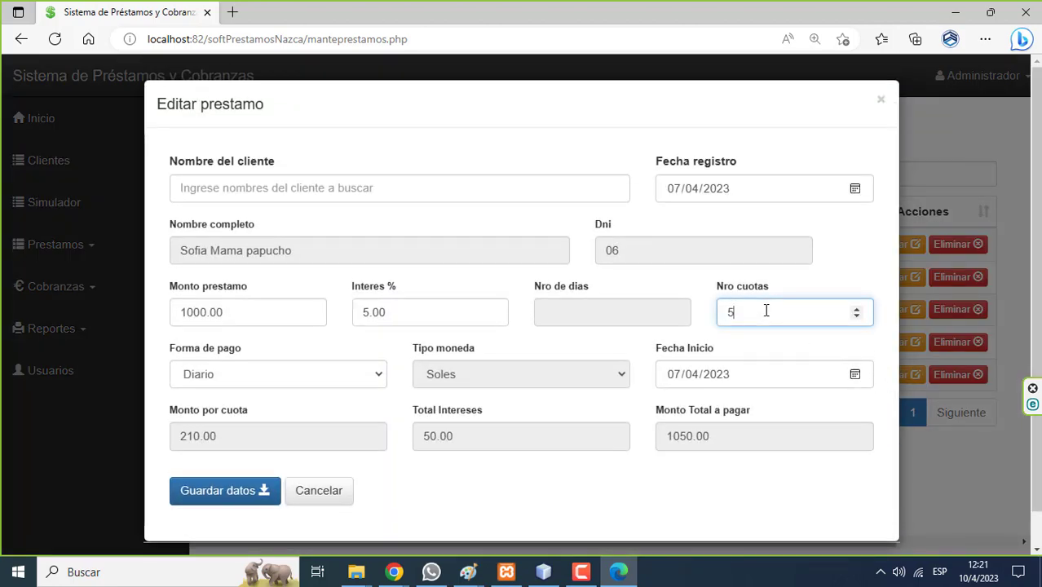
key("BackSpace")
type("10")
Set Interes % to 6, re-enter 10 installments, and save the loan.
left_click(370, 316)
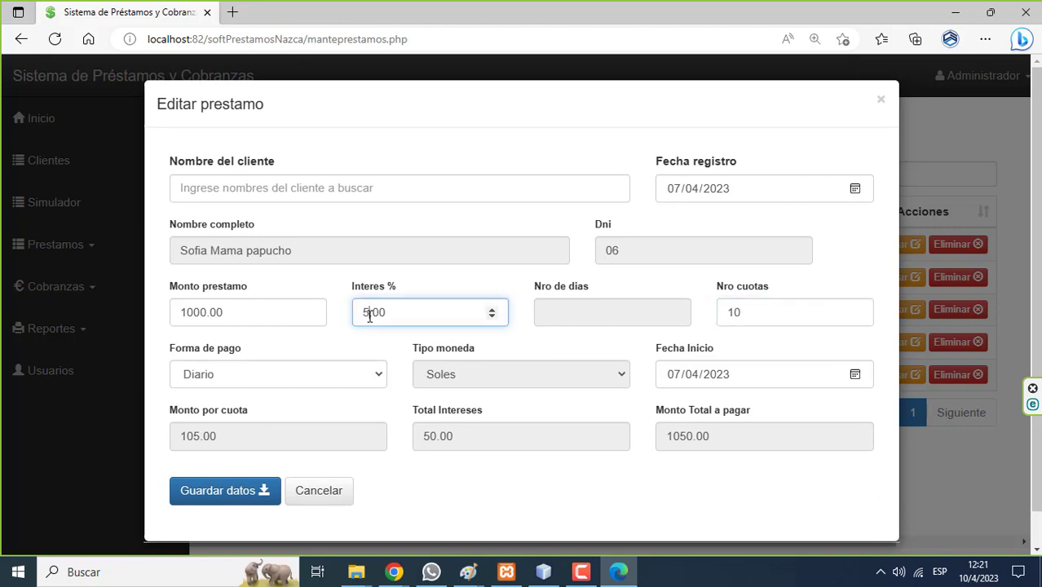
type("6")
left_click(761, 316)
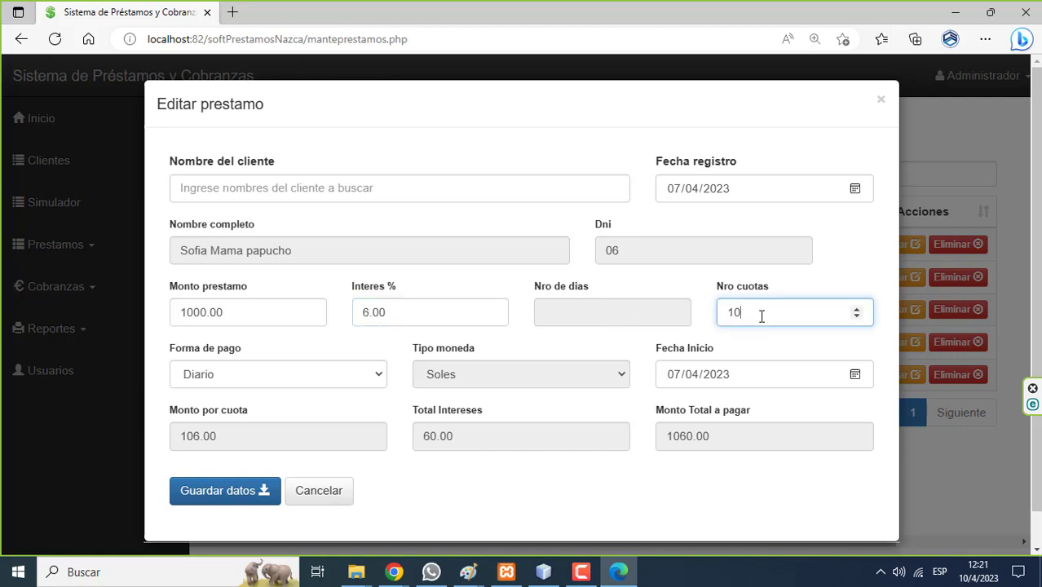
key("BackSpace")
key("BackSpace")
type("10")
left_click(246, 504)
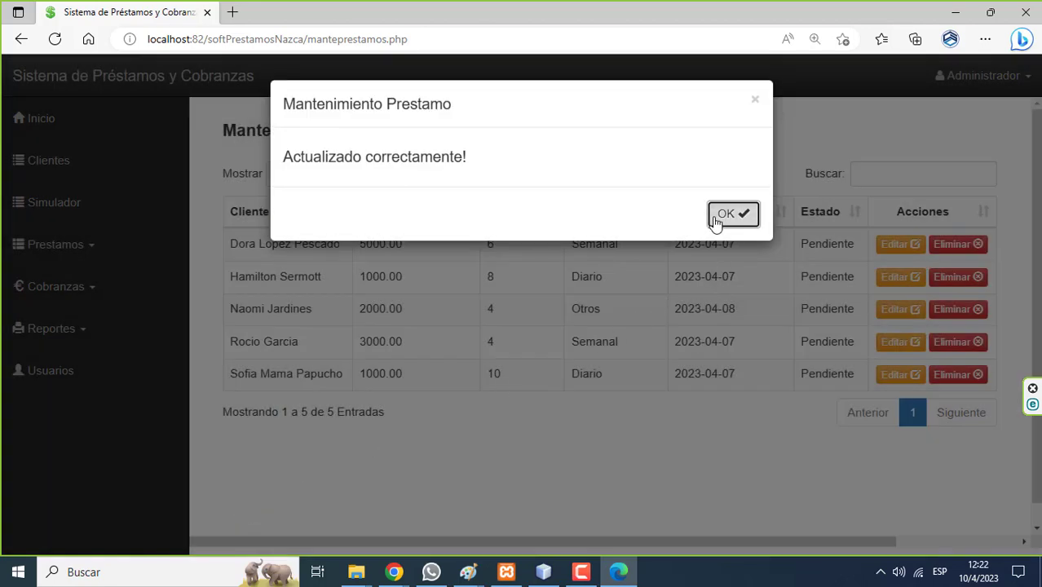
left_click(715, 217)
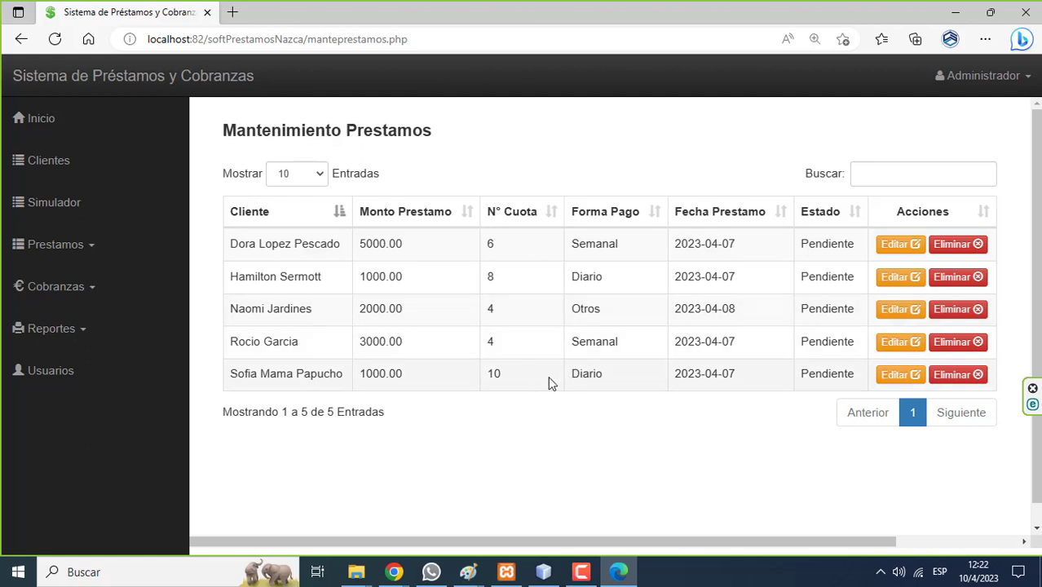
Open the loans list and review the 1000.00 daily loan's ten 106.00 installments.
left_click(55, 244)
left_click(70, 277)
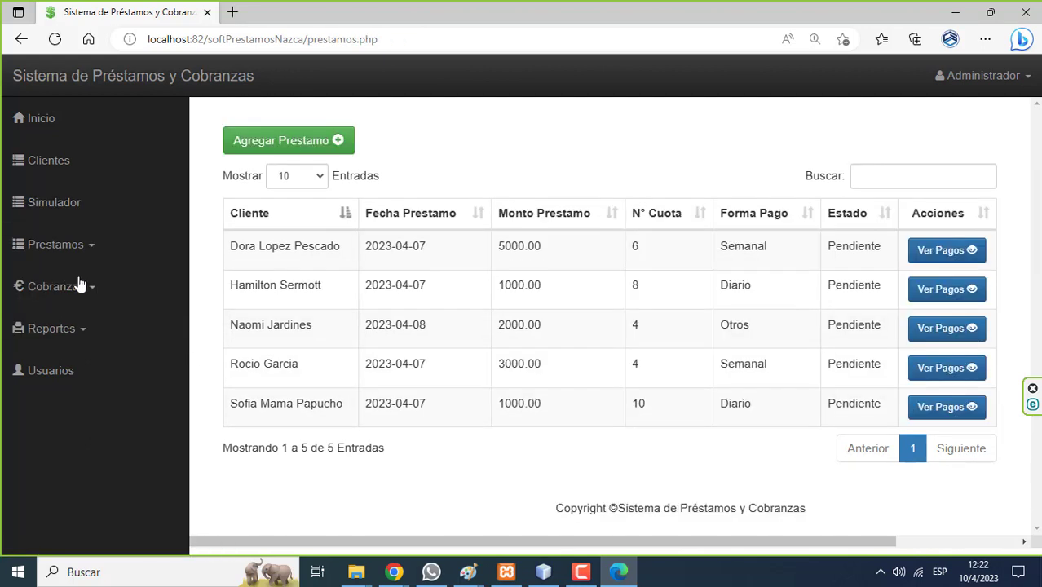
left_click(921, 406)
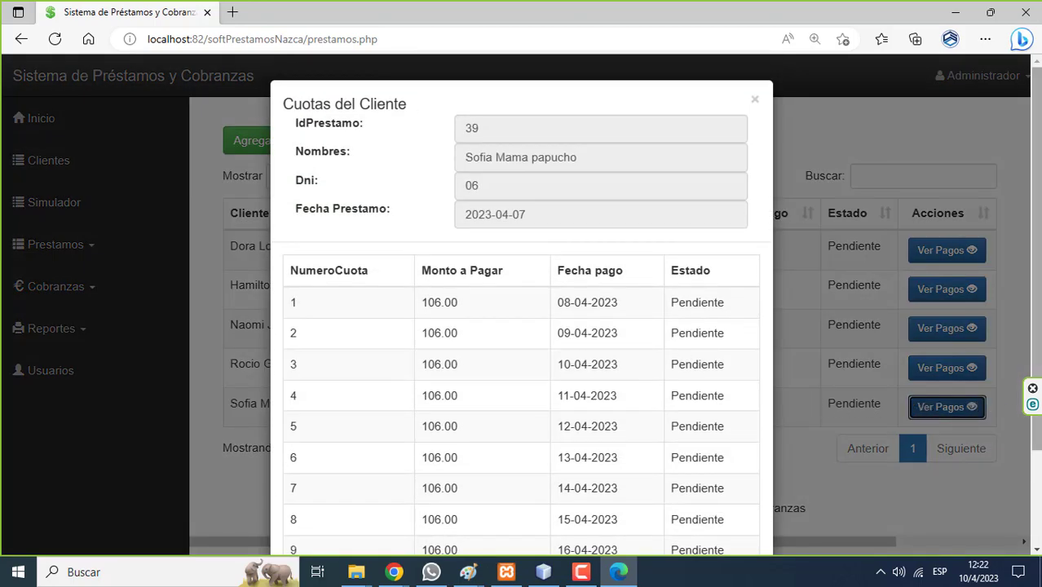
mouse_move(1038, 347)
left_mouse_down()
mouse_move(1036, 408)
mouse_move(842, 155)
left_mouse_up()
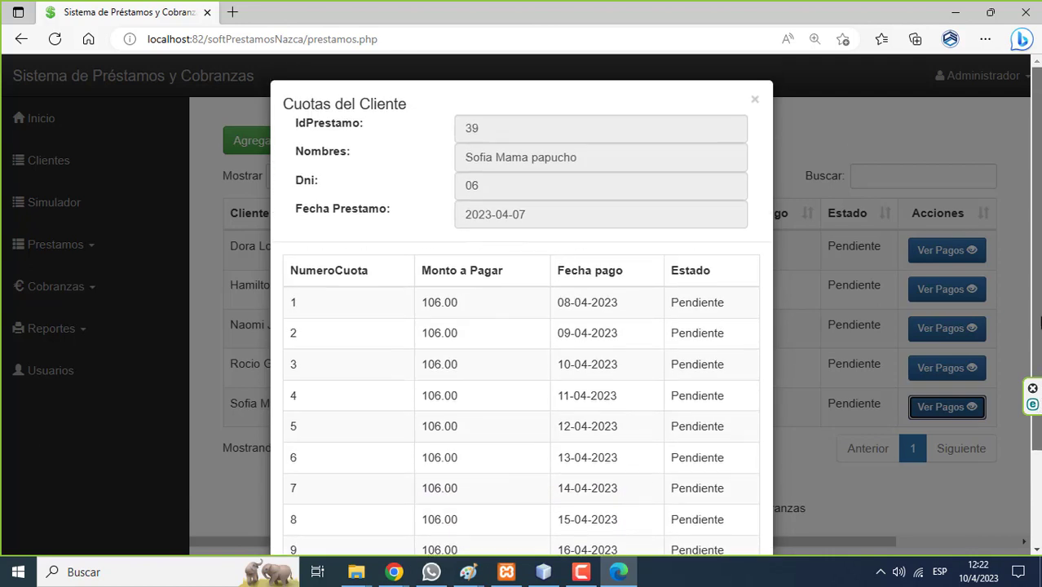
left_click(762, 108)
left_click(755, 101)
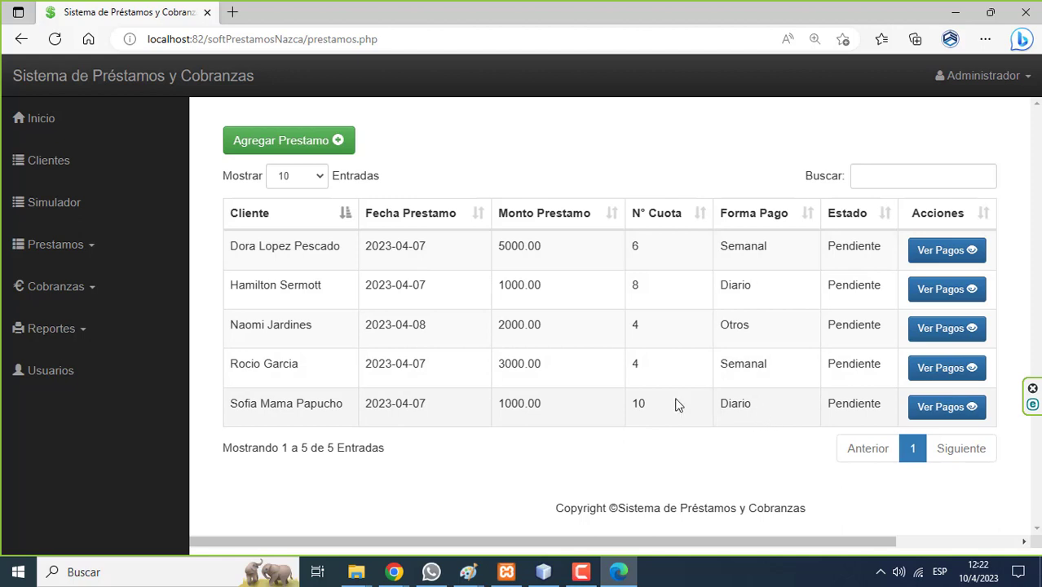
left_click(51, 259)
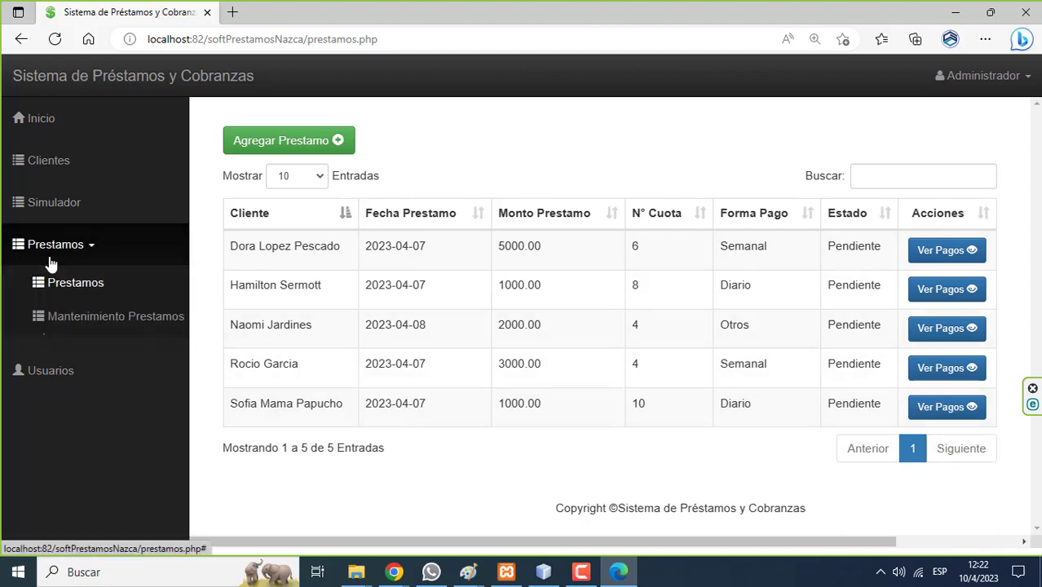
Check the 3000.00 weekly loan's four 825.00 installments, then go to Mantenimiento Prestamos.
left_click(69, 313)
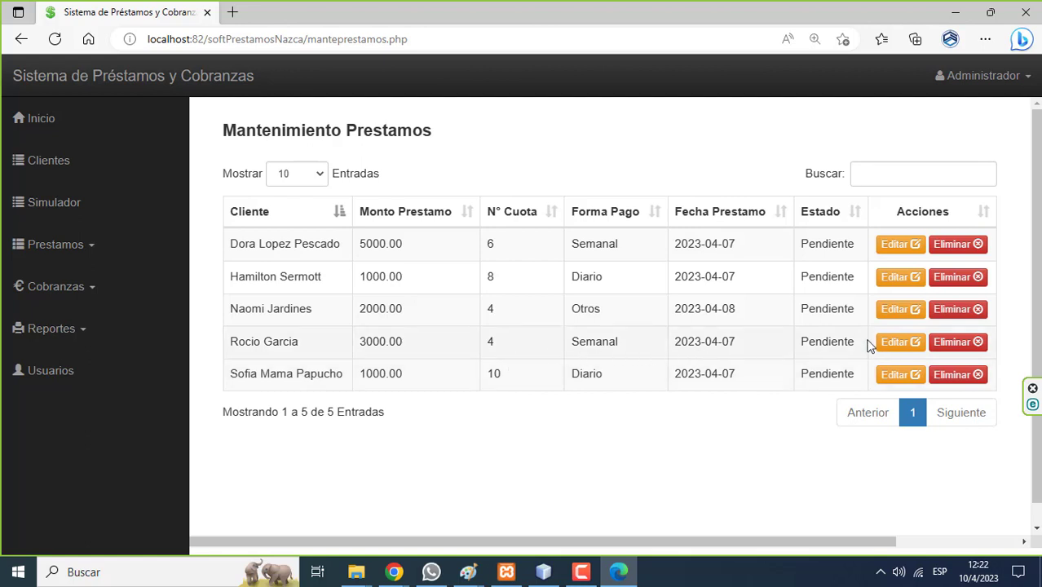
left_click(57, 246)
left_click(69, 282)
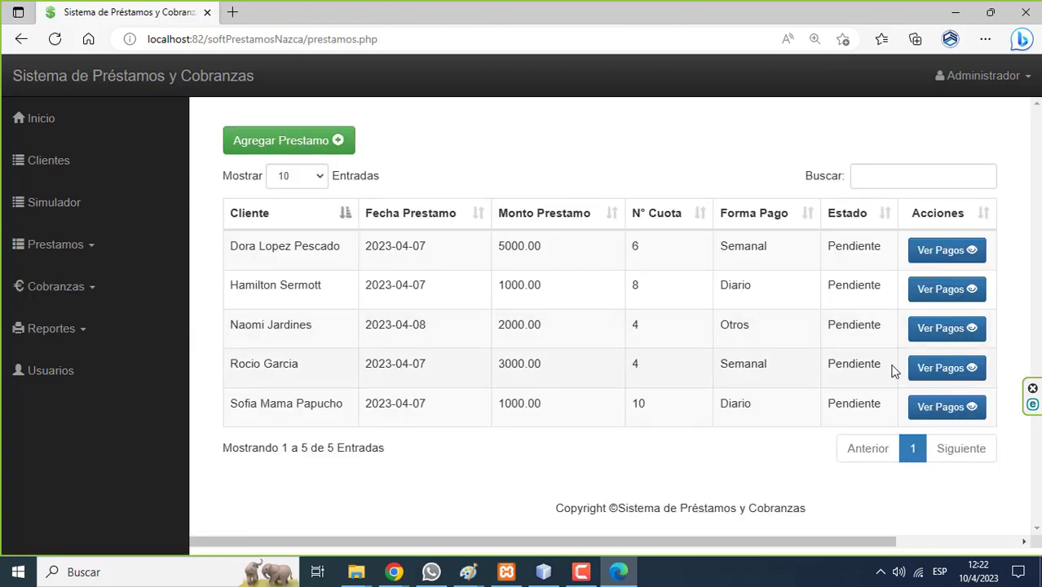
left_click(919, 371)
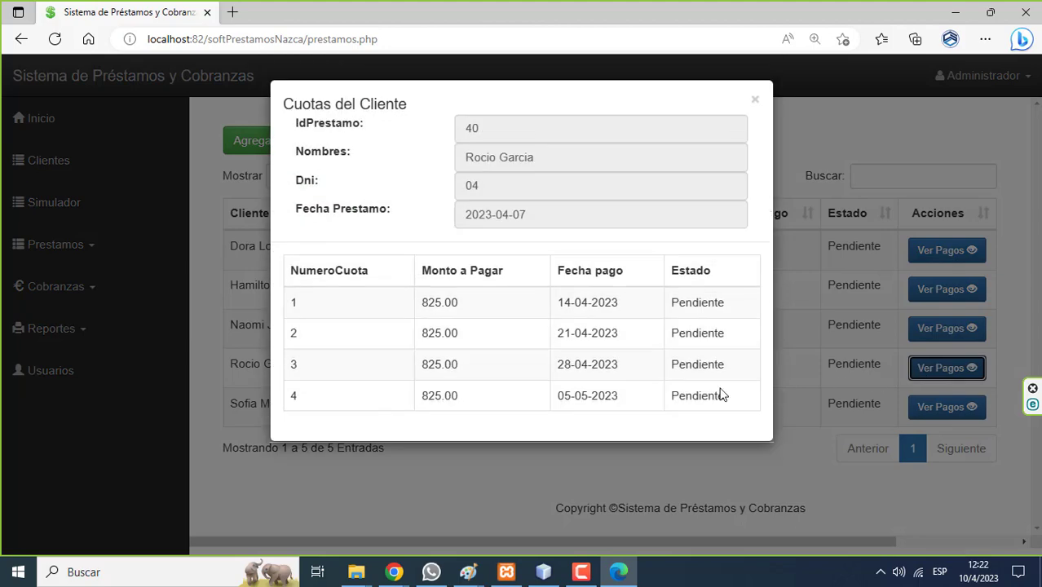
left_click(755, 100)
left_click(755, 101)
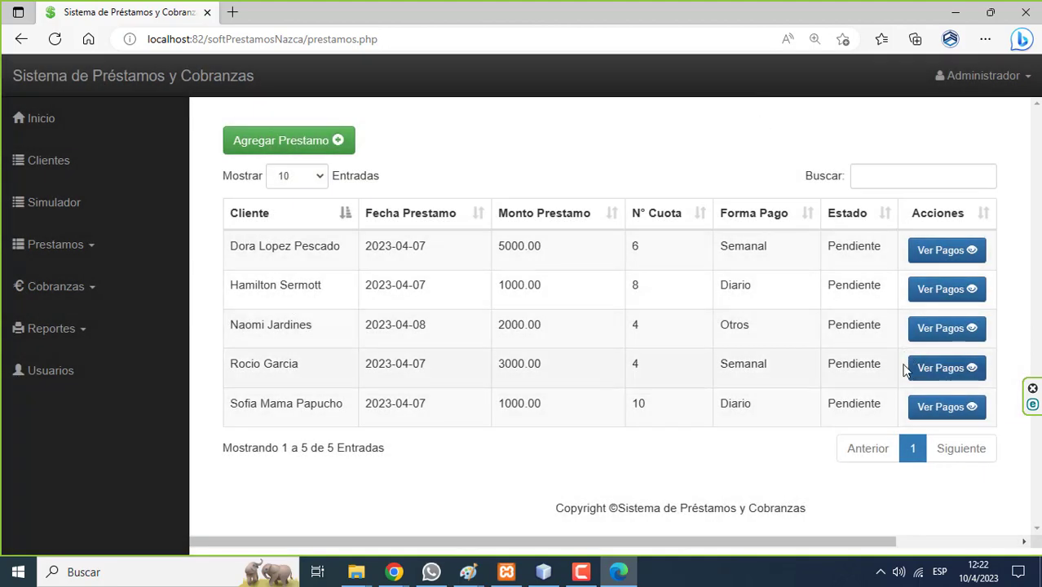
left_click(87, 249)
left_click(110, 322)
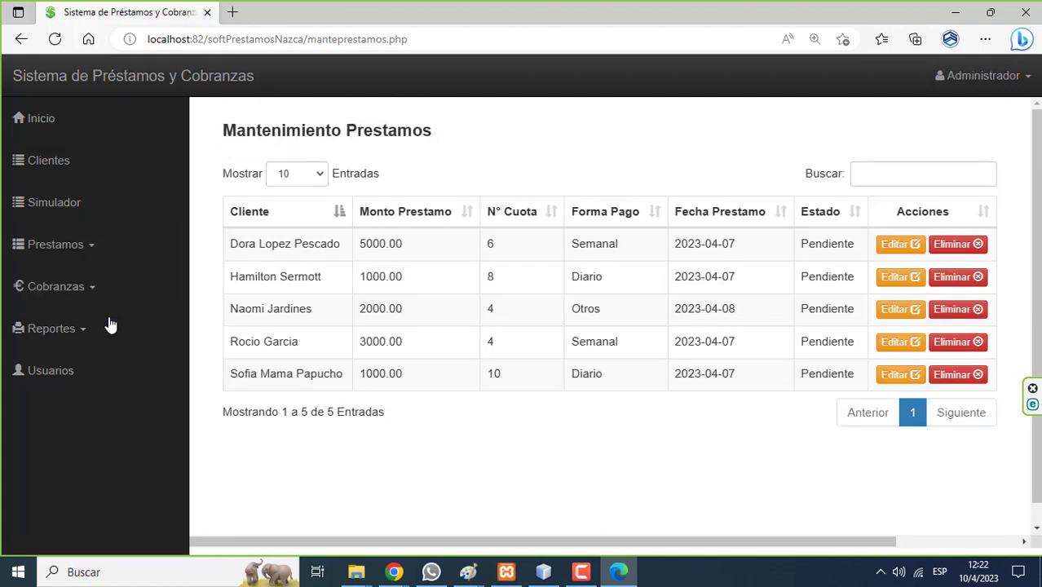
Edit the 3000.00 weekly loan to 7% interest and 8 installments, then save.
left_click(897, 346)
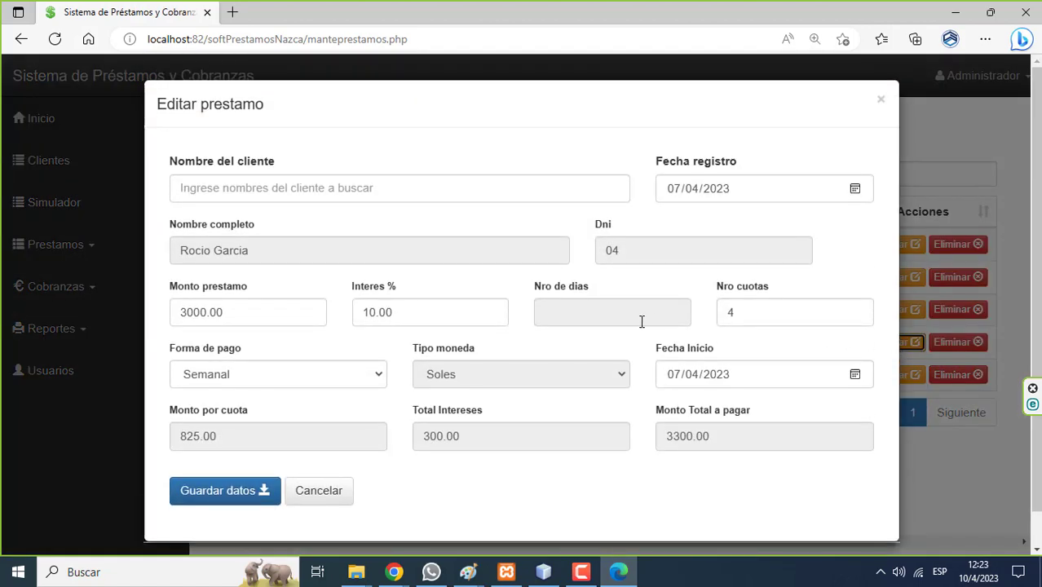
left_click(733, 318)
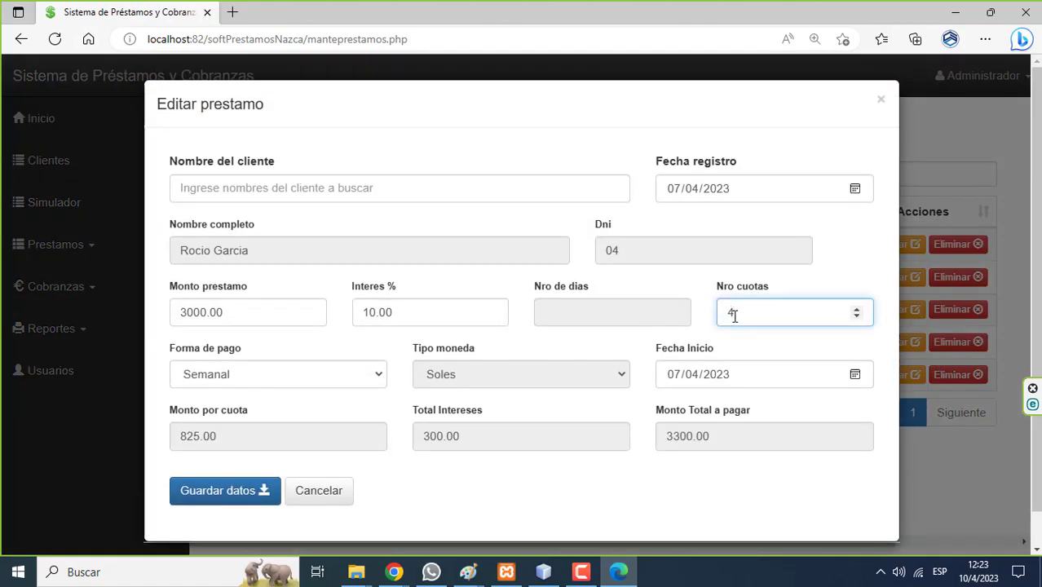
mouse_move(429, 312)
left_click(374, 317)
key("BackSpace")
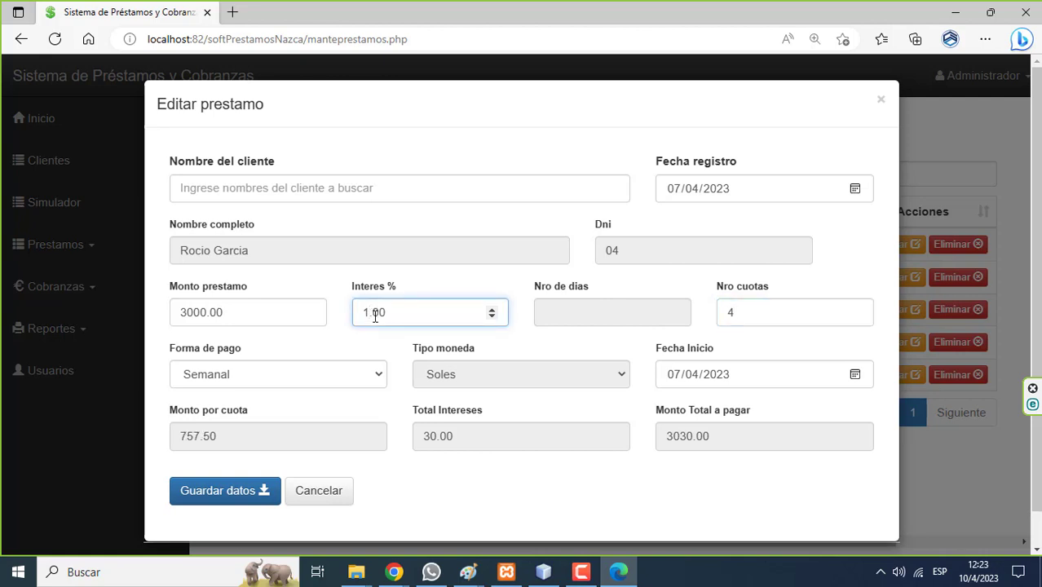
key("BackSpace")
type("7")
left_click(734, 317)
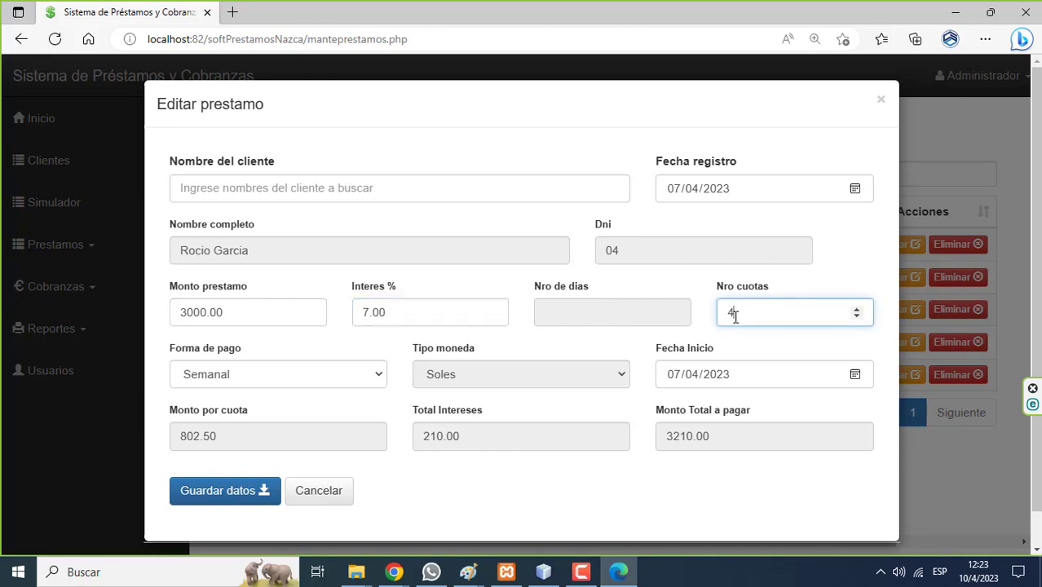
key("BackSpace")
type("8")
left_click(265, 490)
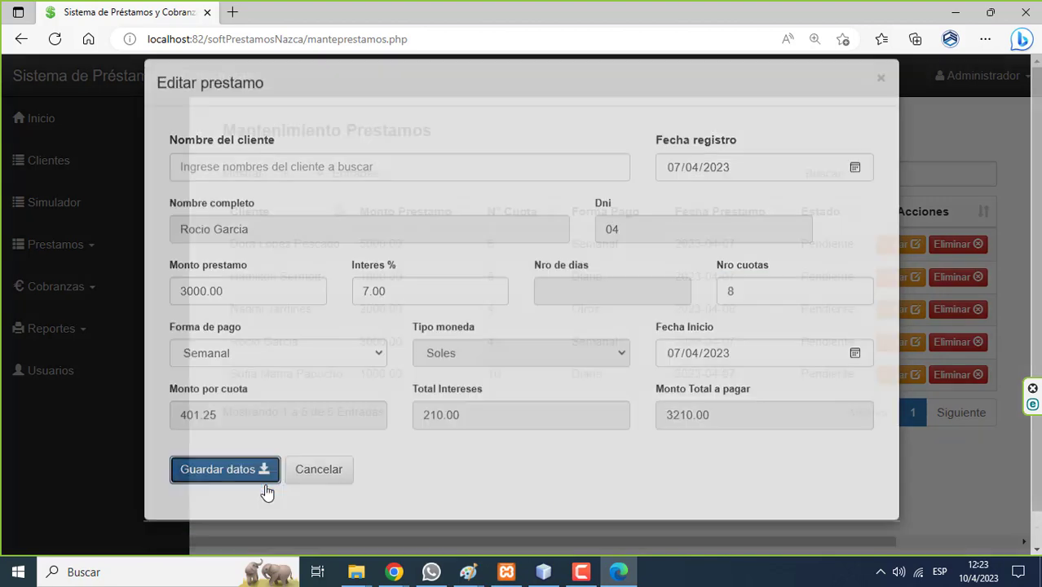
left_click(722, 219)
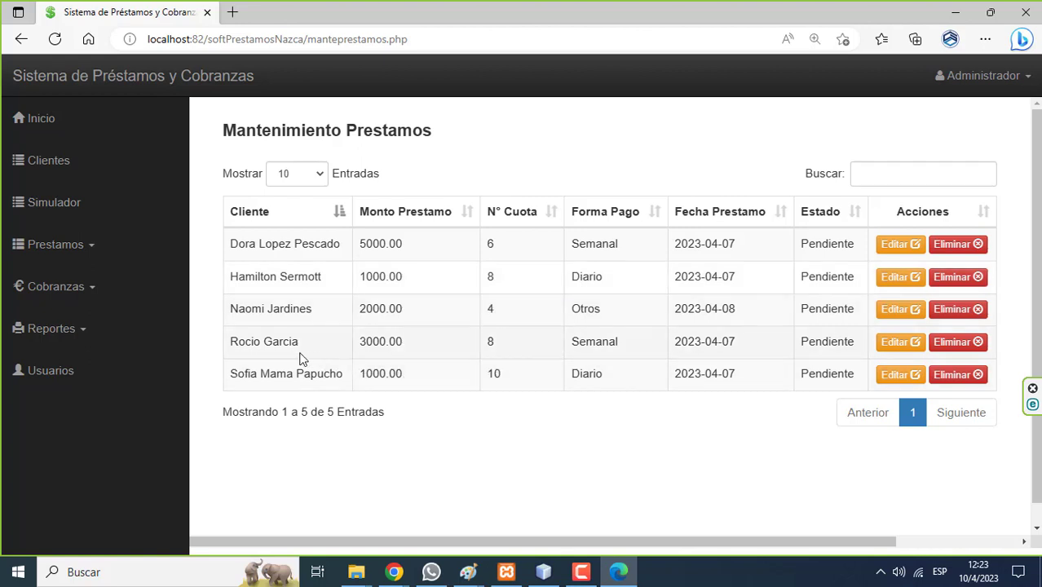
Check the 3000.00 loan's new 8-installment schedule and the 2000.00 loan's four 525.00 installments.
left_click(65, 249)
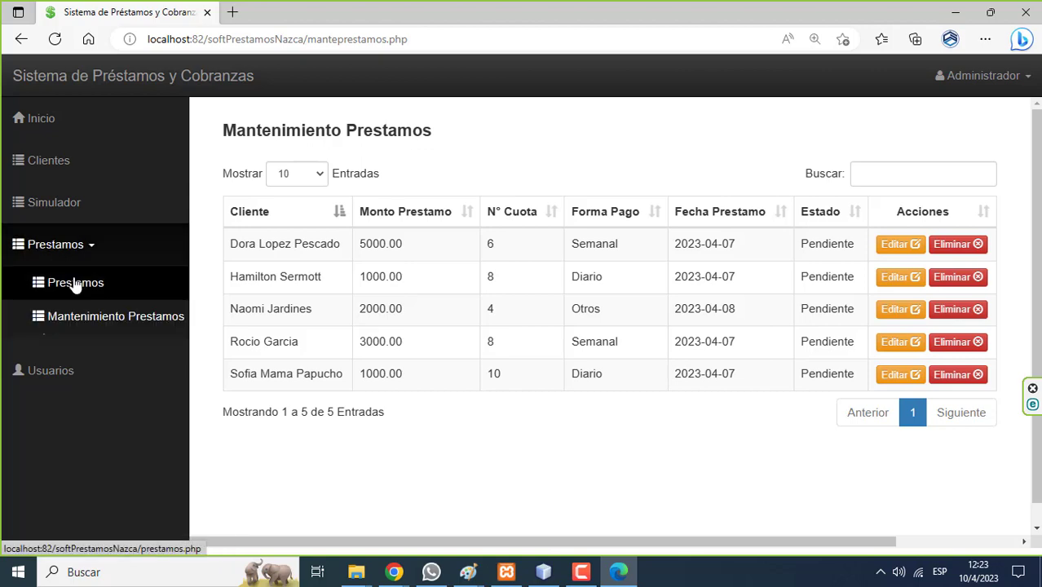
left_click(72, 282)
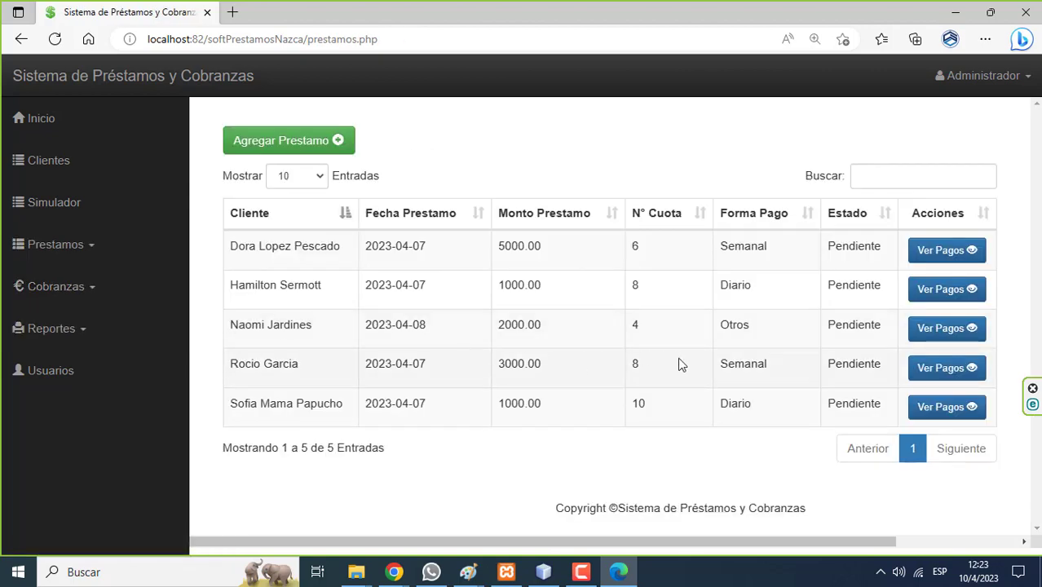
left_click(927, 370)
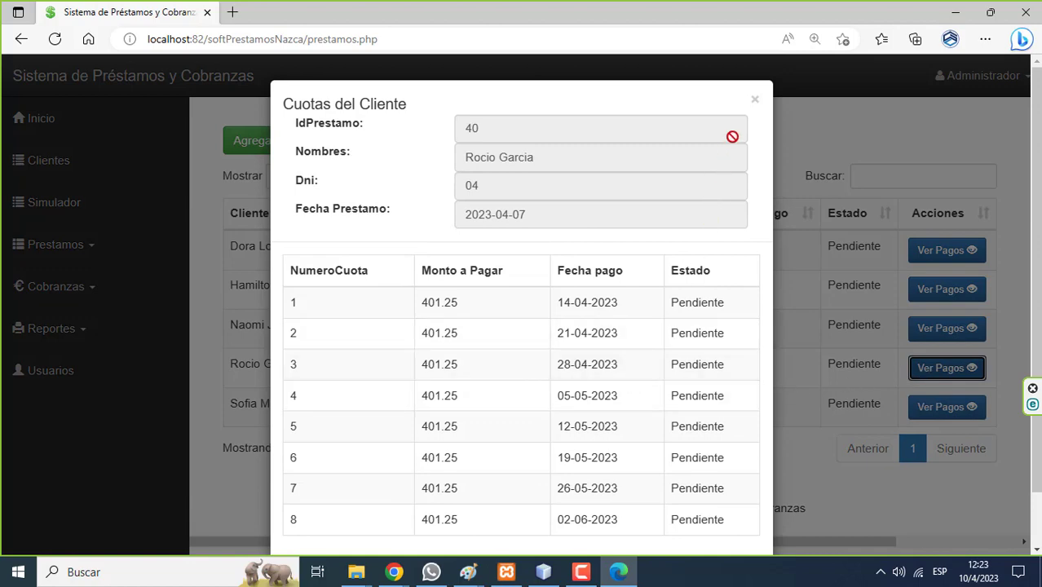
left_click(754, 100)
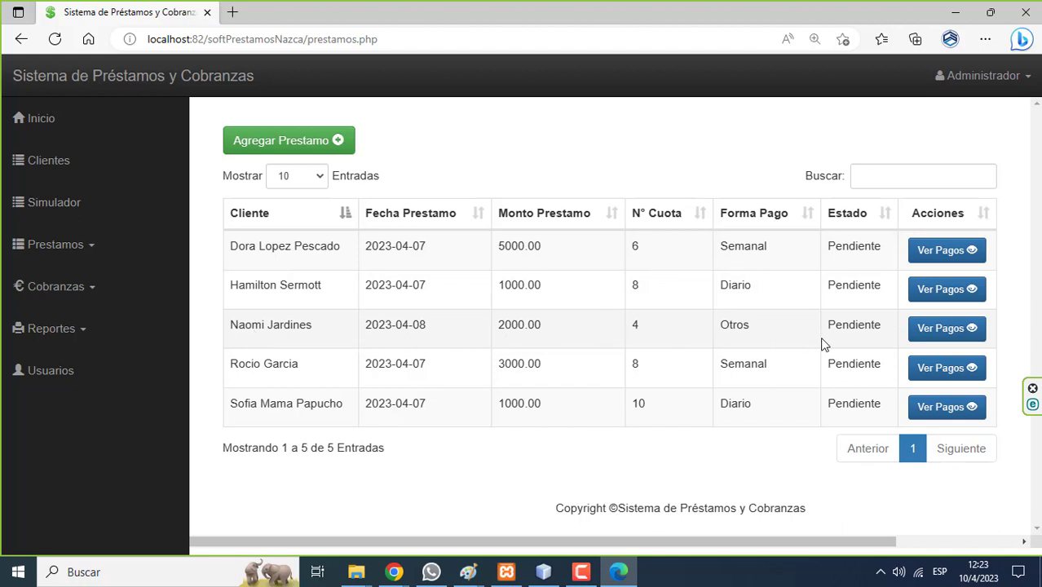
left_click(930, 337)
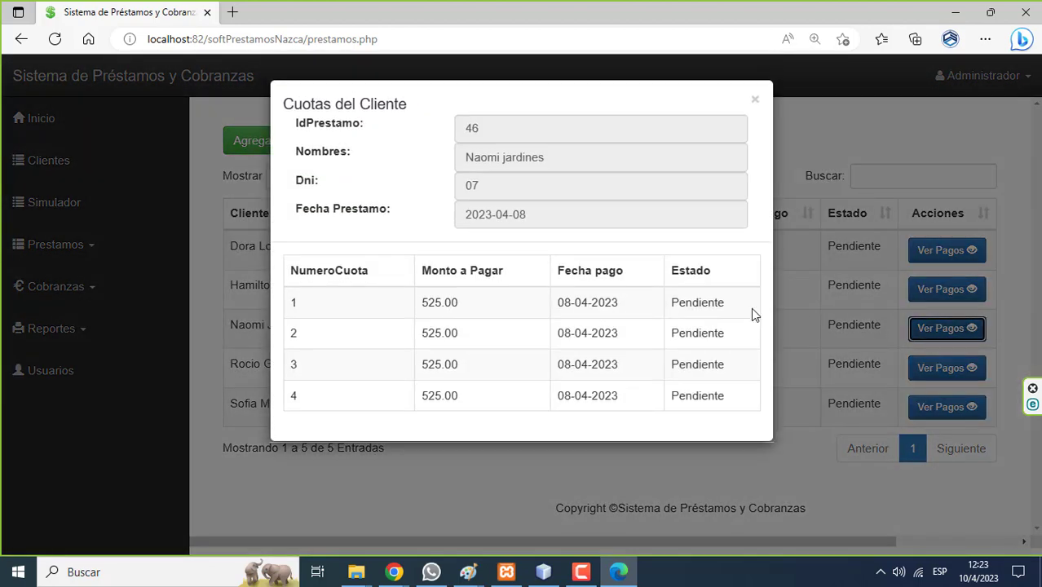
left_click(751, 103)
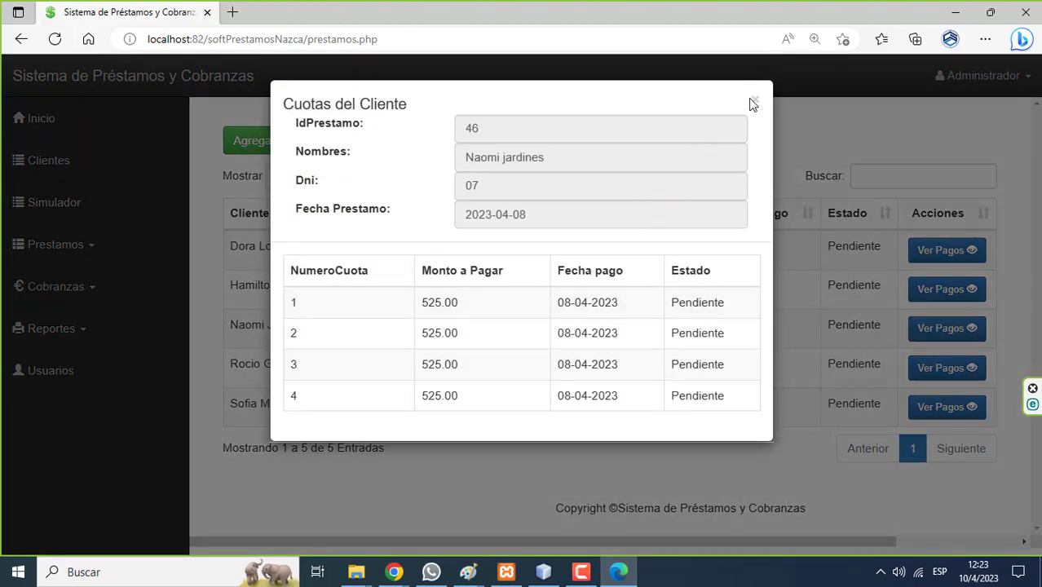
left_click(752, 103)
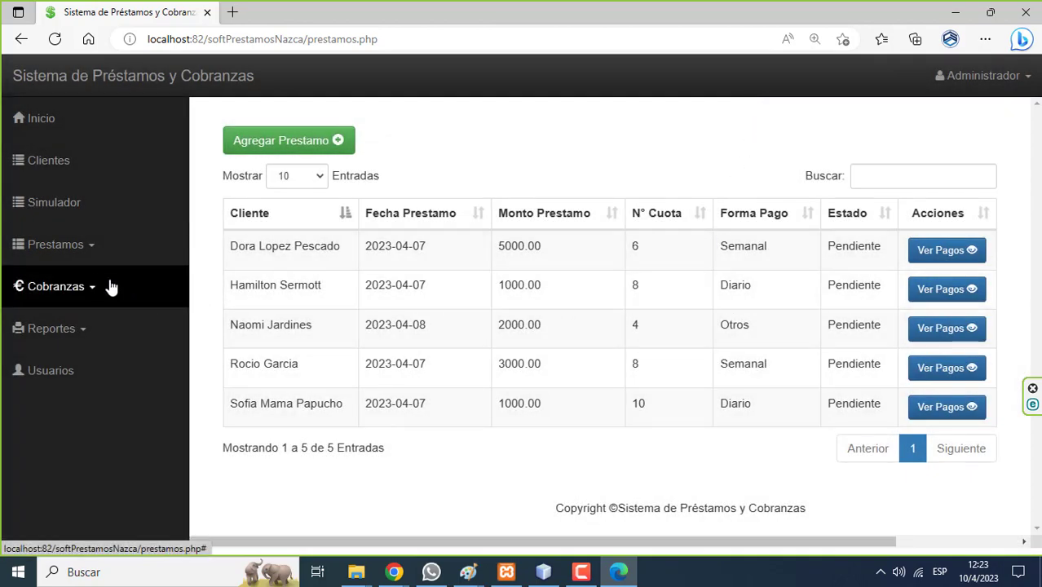
Switch the 2000.00 loan dated 2023-04-08 to Diario payments with 5 installments and save.
left_click(70, 260)
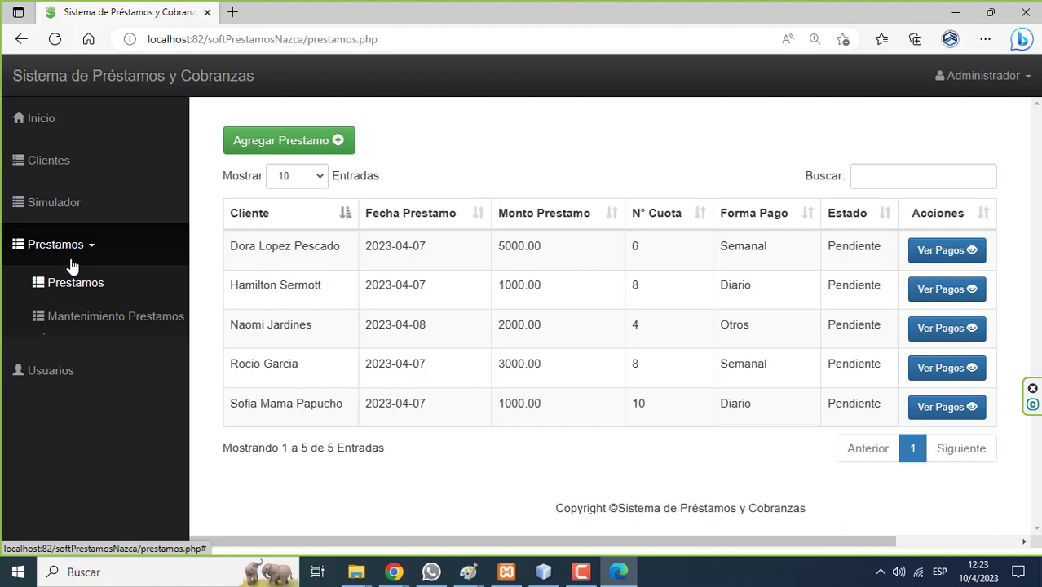
left_click(103, 318)
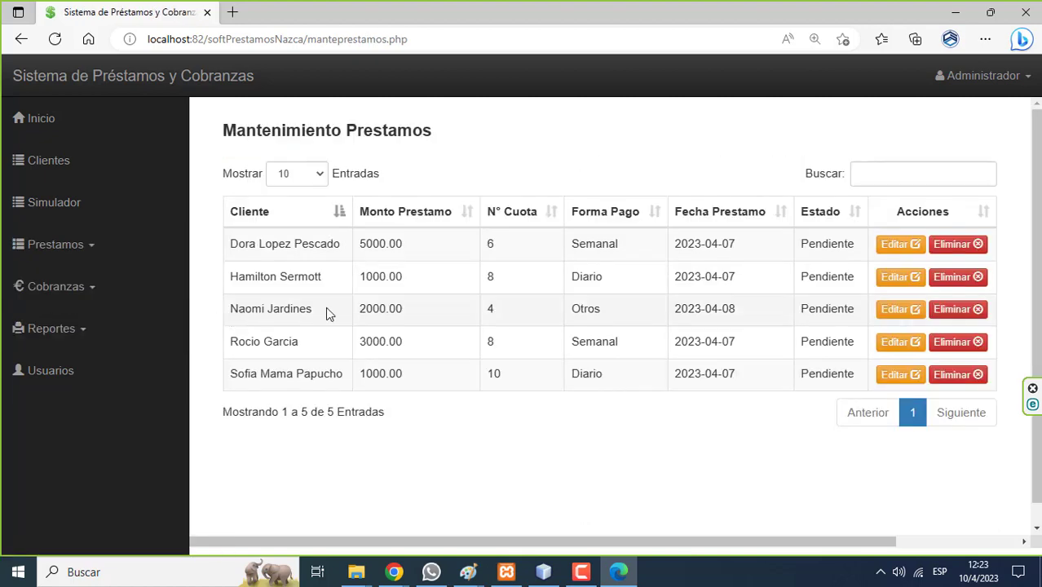
left_click(891, 316)
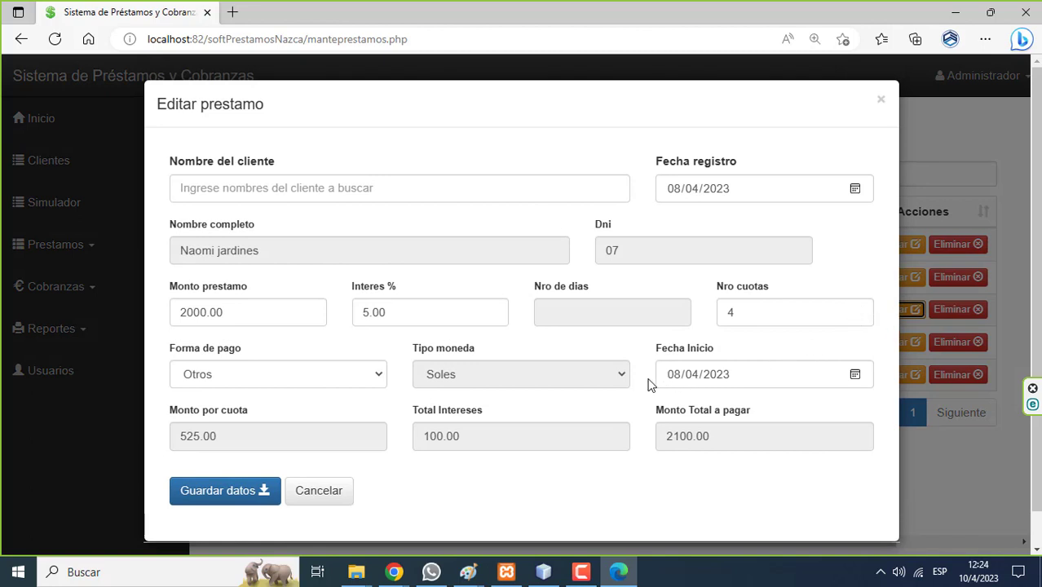
left_click(377, 380)
left_click(323, 399)
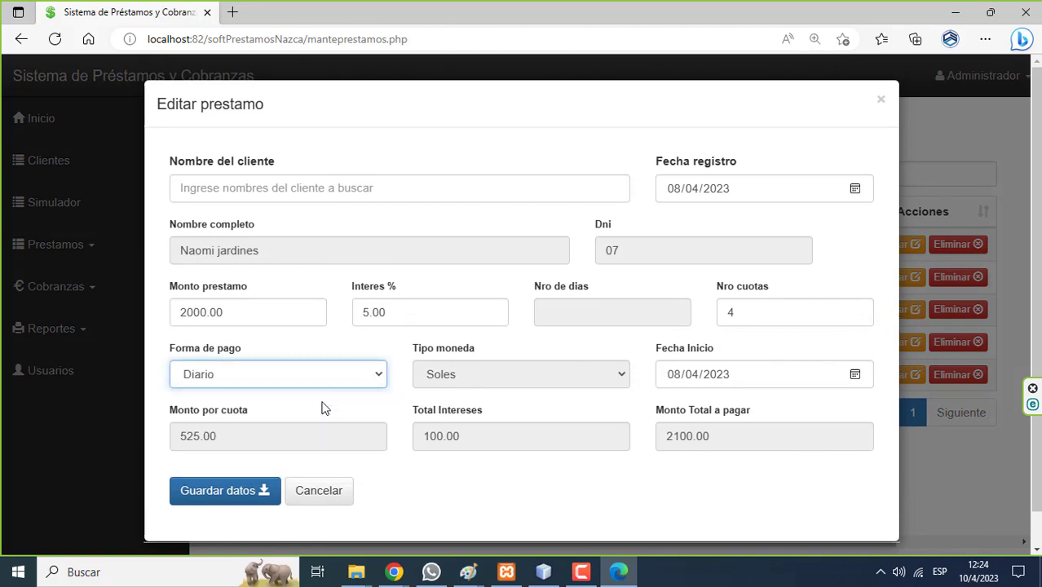
left_click(748, 313)
key("BackSpace")
type("5")
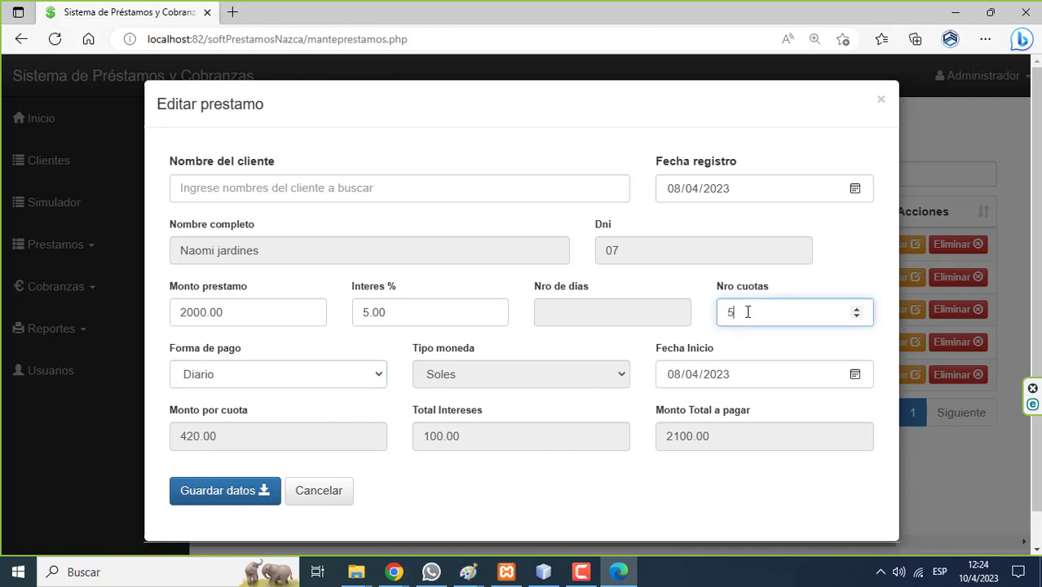
left_click(227, 495)
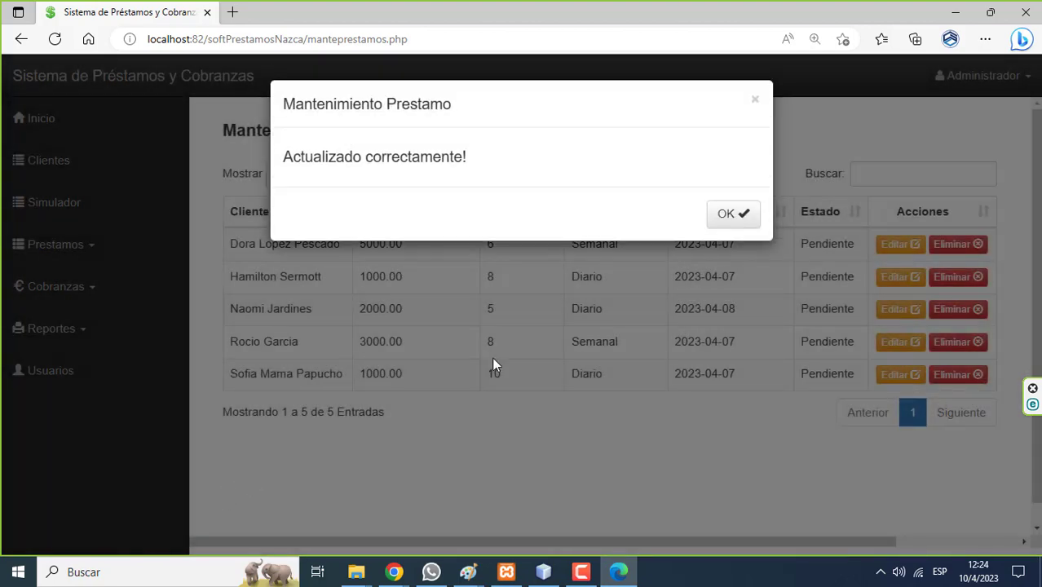
left_click(715, 218)
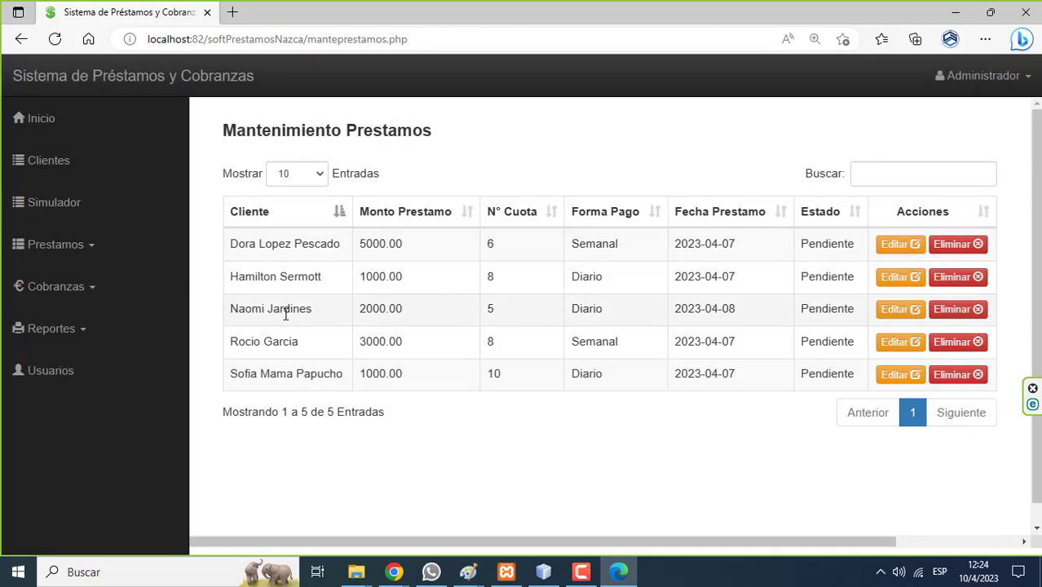
Verify the 2000.00 loan's five daily 420.00 installments from 09-04 to 13-04-2023.
left_click(64, 253)
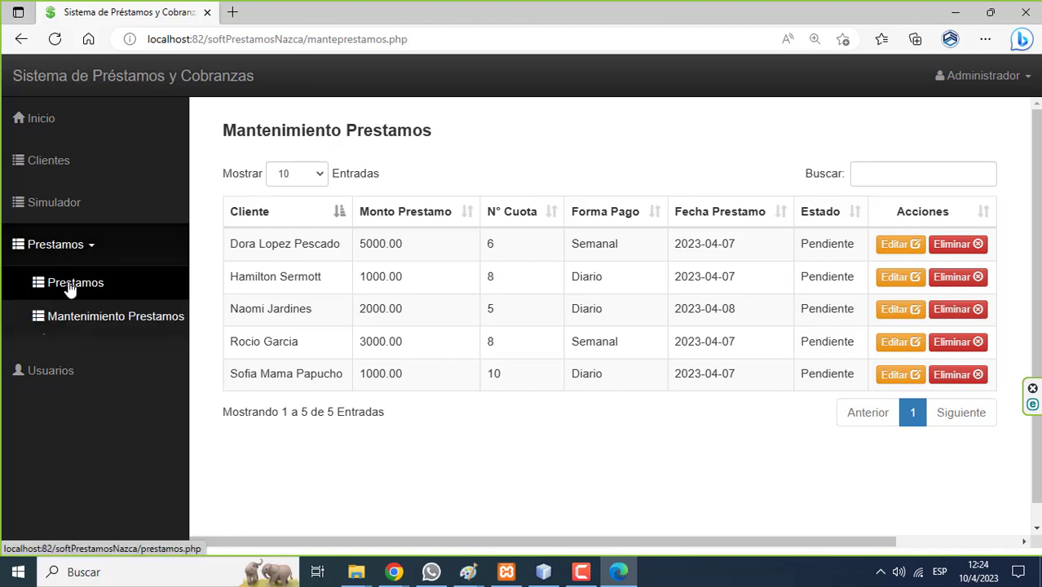
left_click(70, 287)
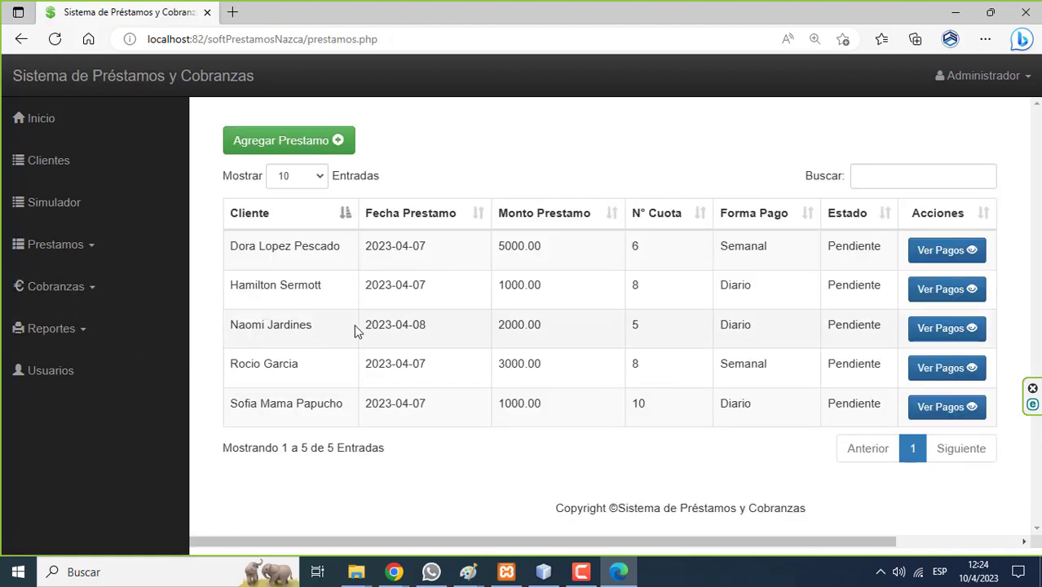
left_click(930, 328)
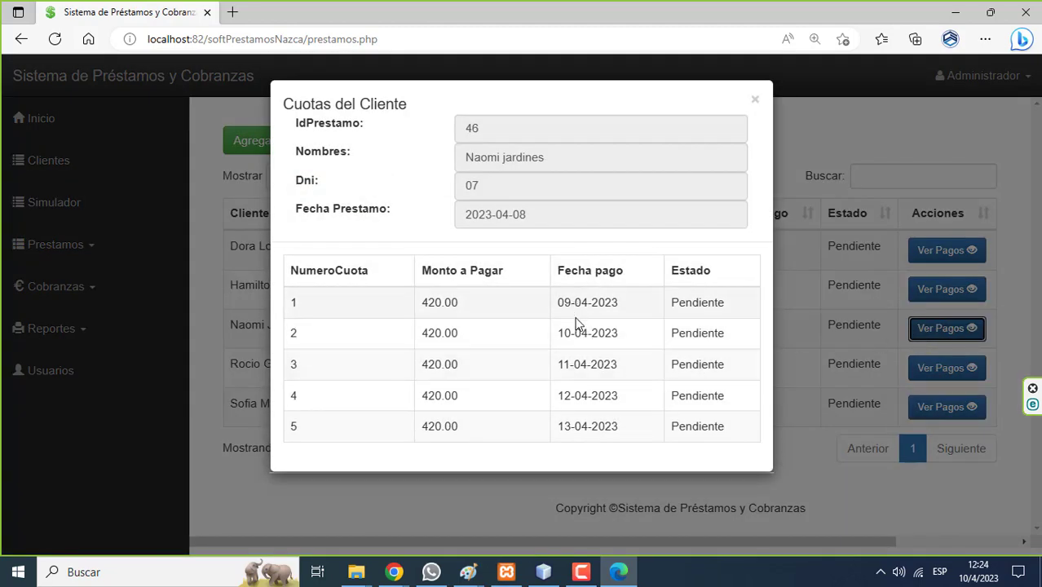
left_click(755, 105)
left_click(755, 102)
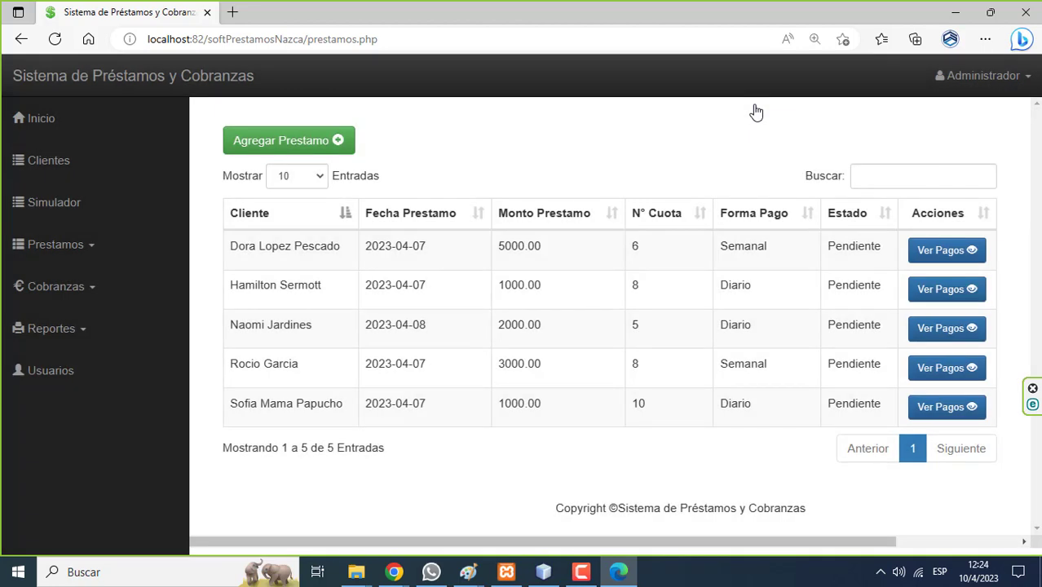
left_click(63, 253)
In Mantenimiento Prestamos, delete the 10-installment 1000.00 loan and confirm the deletion.
left_click(81, 317)
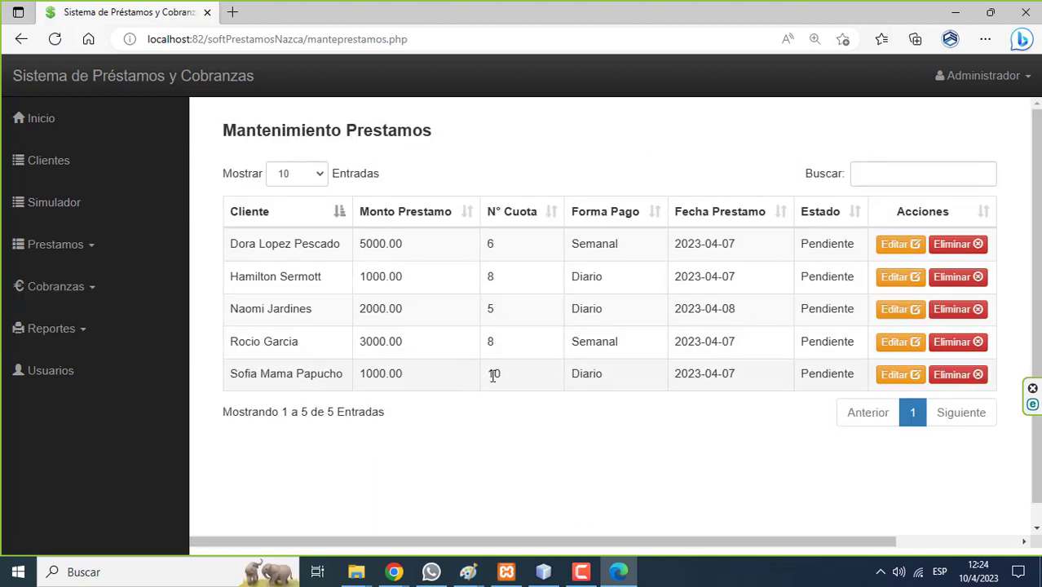
left_click(949, 376)
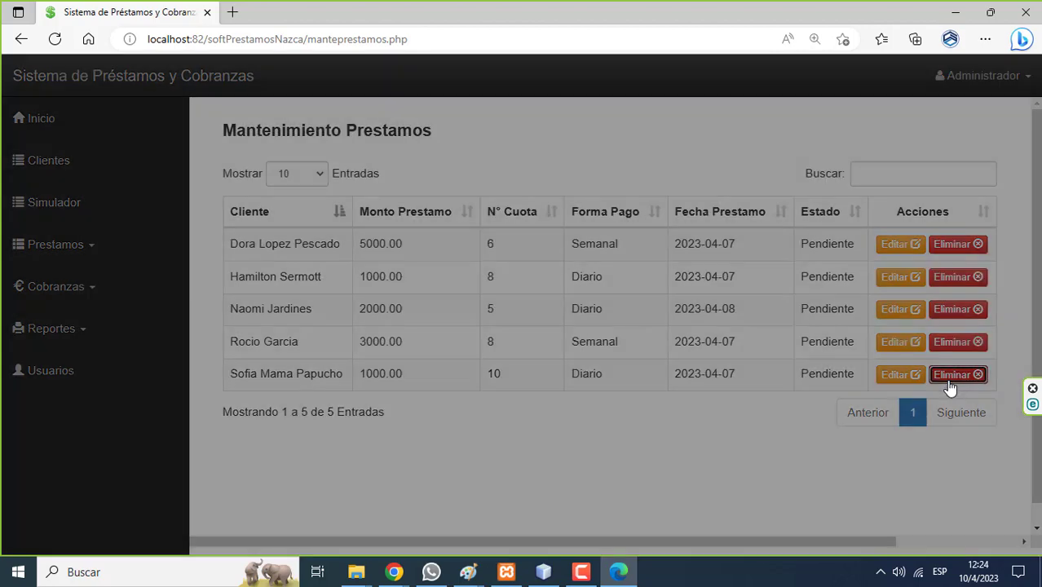
left_click(447, 192)
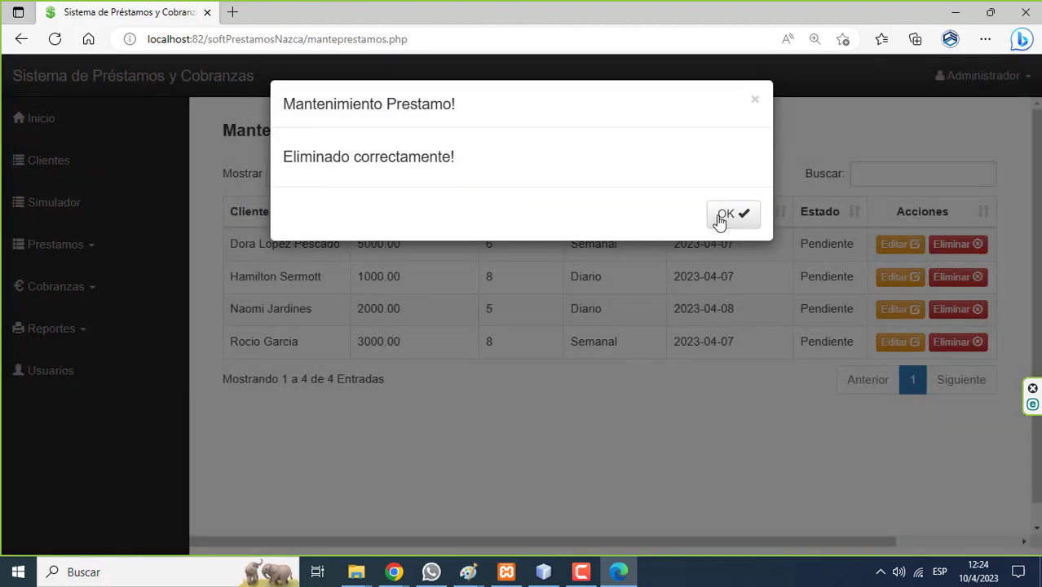
left_click(722, 217)
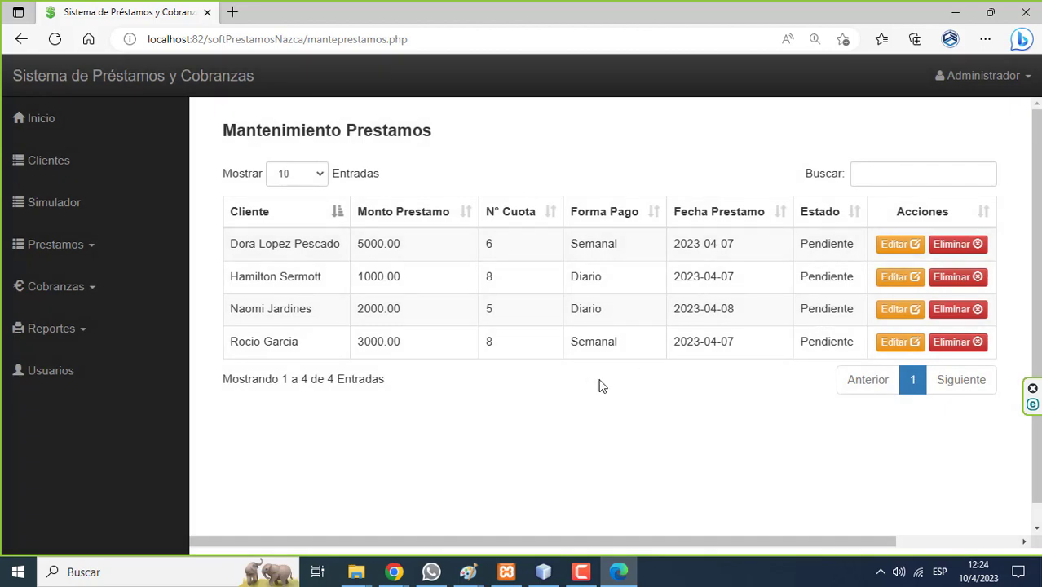
Delete the 5000.00 weekly loan, then check the Prestamos list shows three pending loans.
left_click(945, 250)
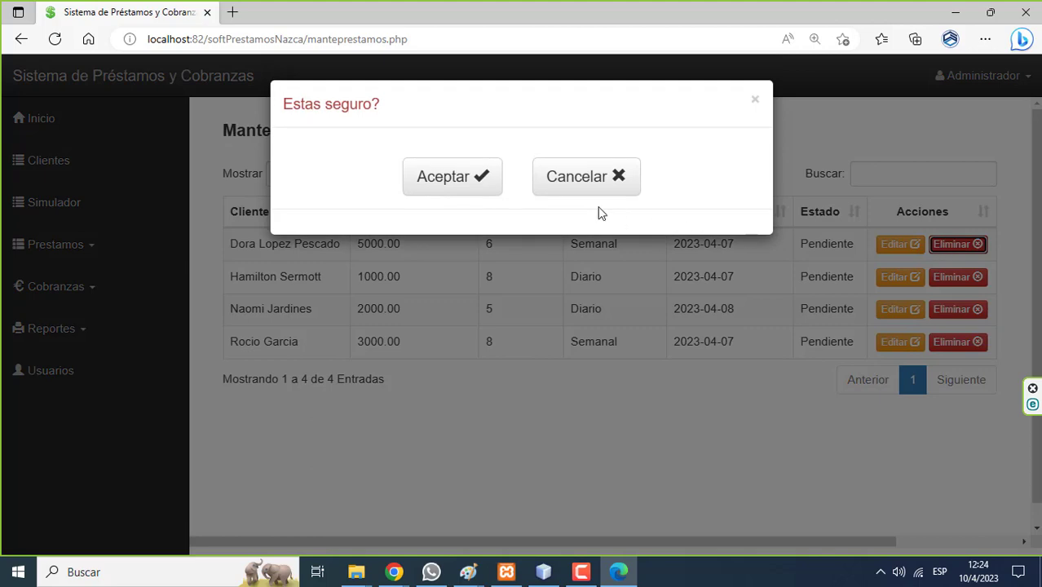
left_click(451, 185)
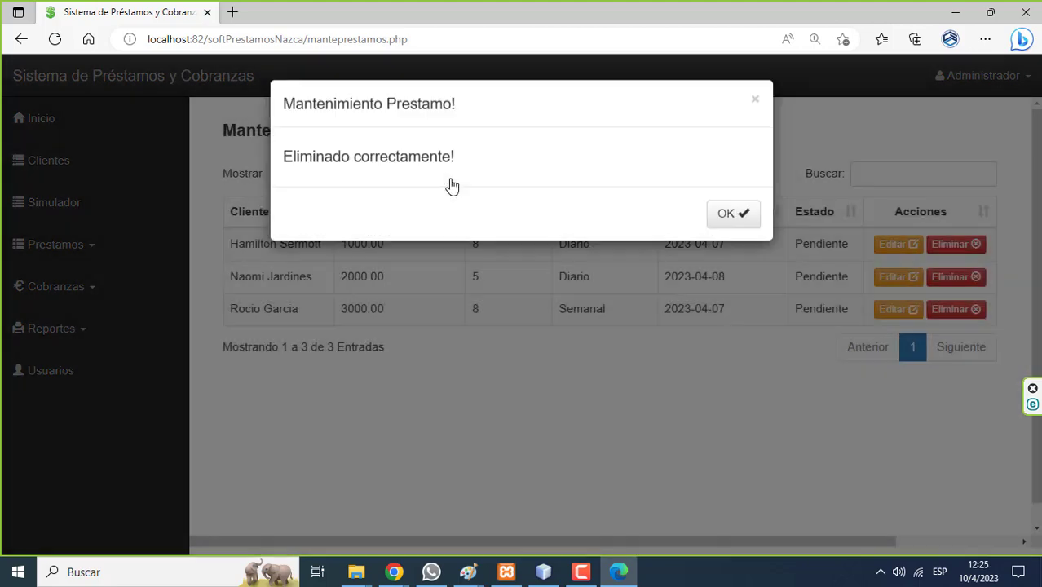
left_click(715, 223)
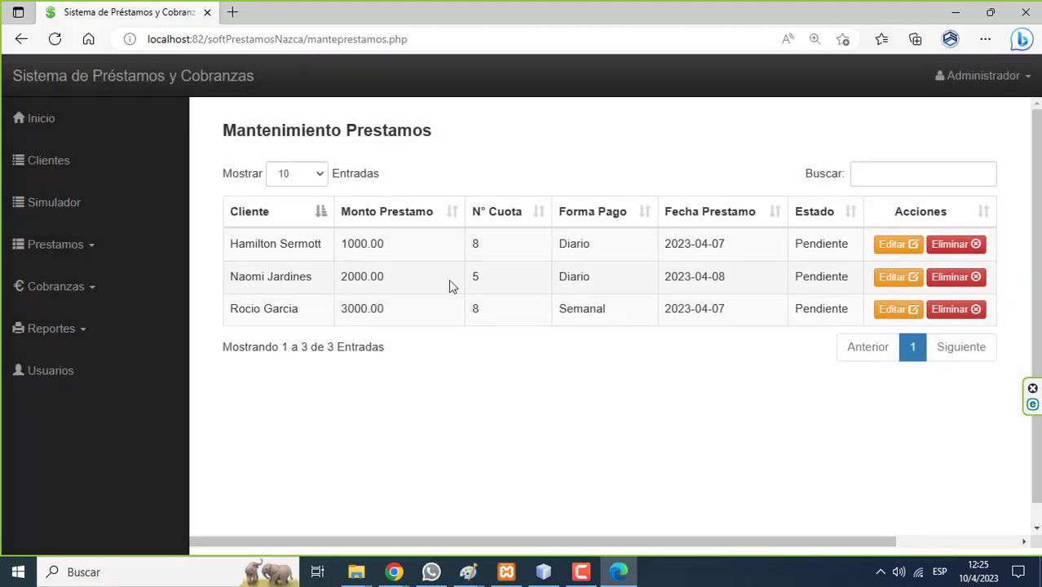
left_click(72, 259)
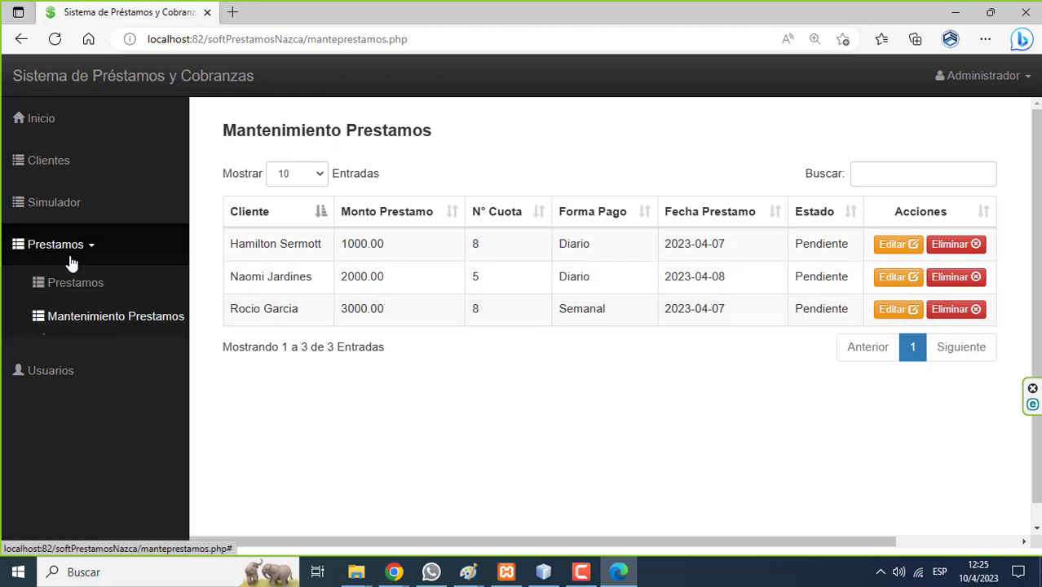
left_click(70, 277)
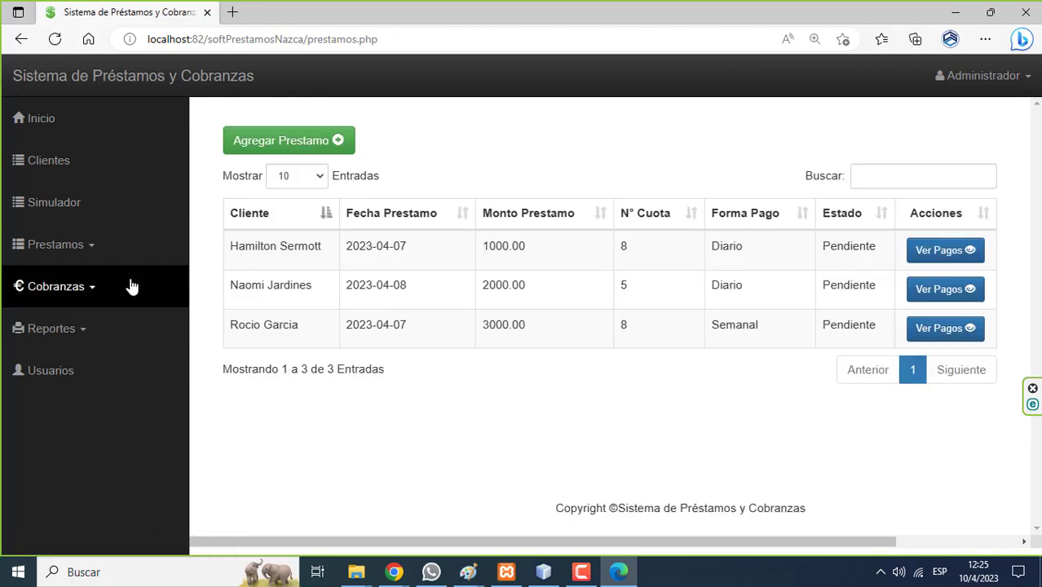